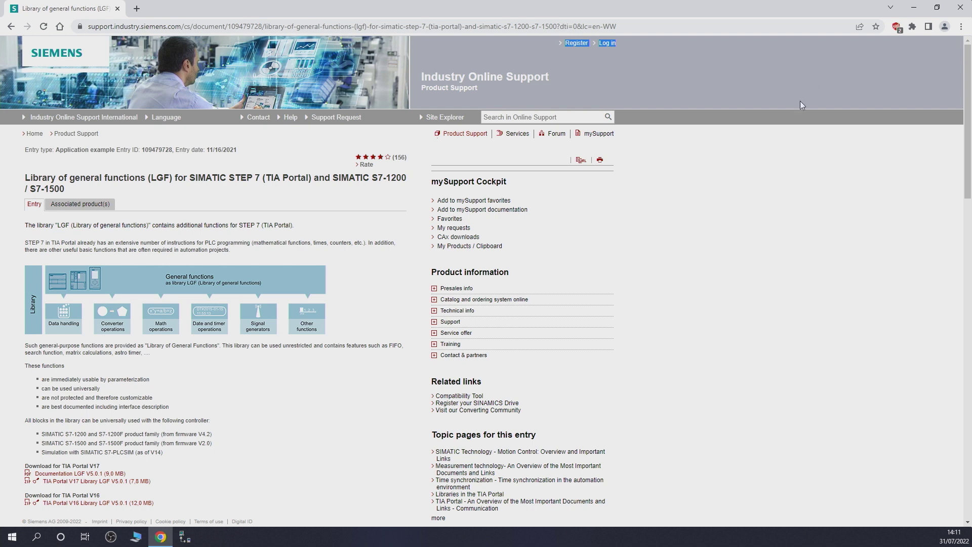
Step: Download the Documentation LGF V5.0.1 PDF offered for TIA Portal V17 and open the downloaded file
scroll(969, 146, "down", 2)
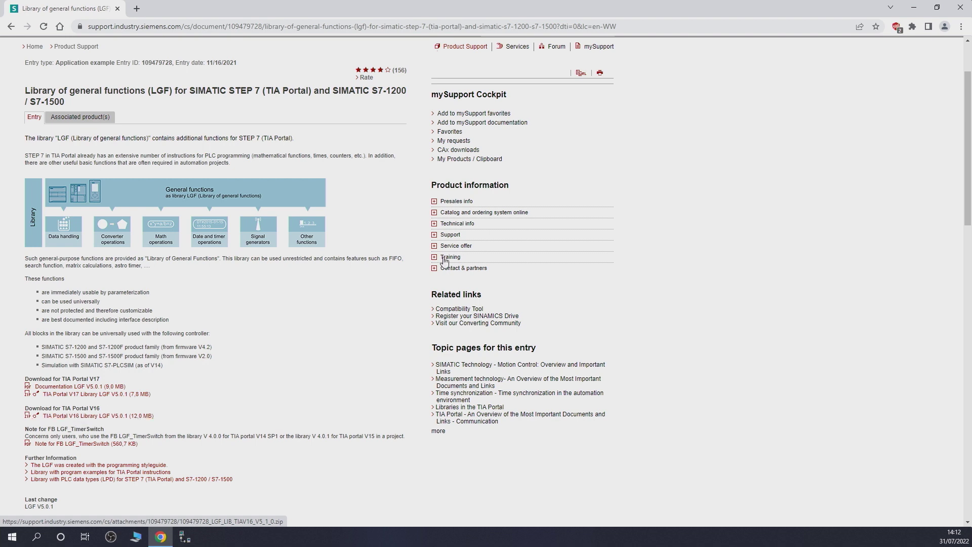
left_click(93, 387)
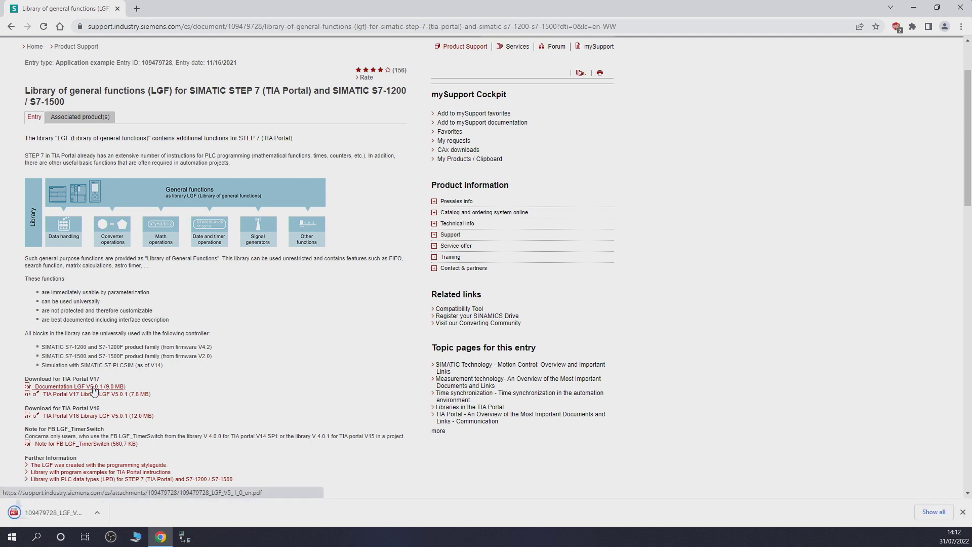
left_click(64, 523)
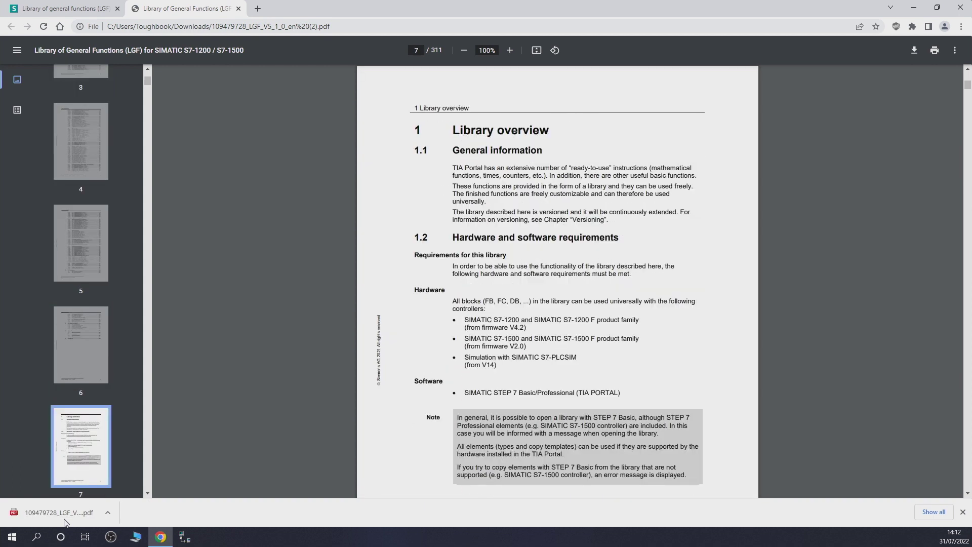
Step: Go back to the first table of contents page of the LGF documentation and dismiss the download notice
key("Left")
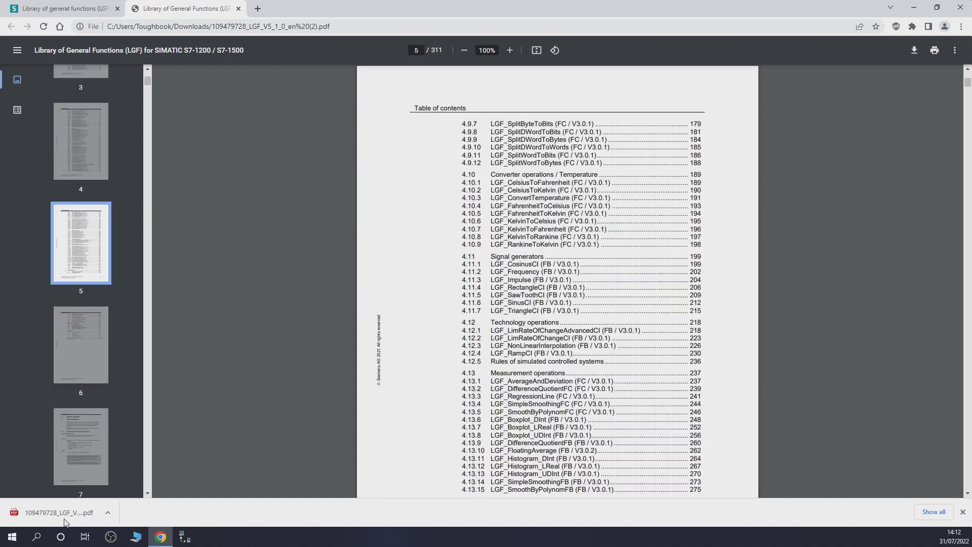
key("Left")
key("Left")
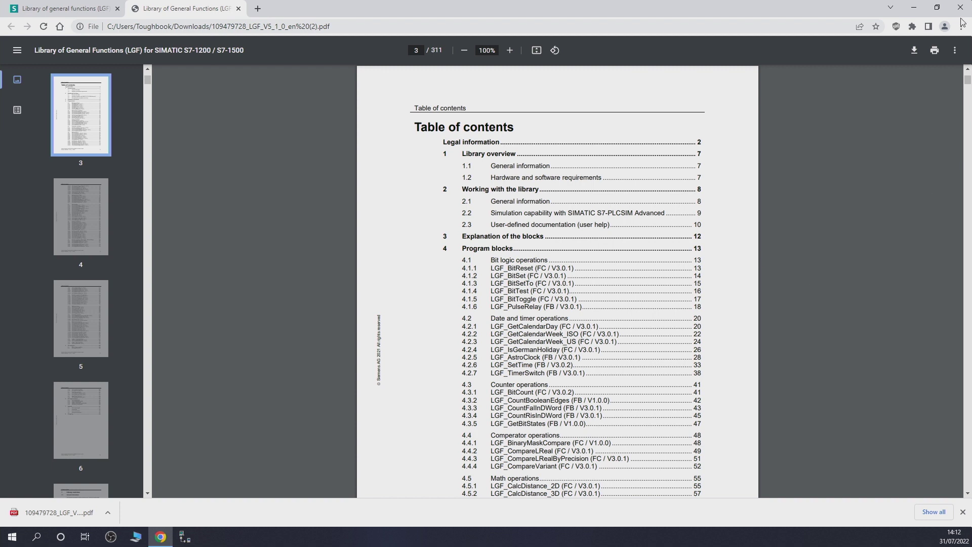
left_click(962, 512)
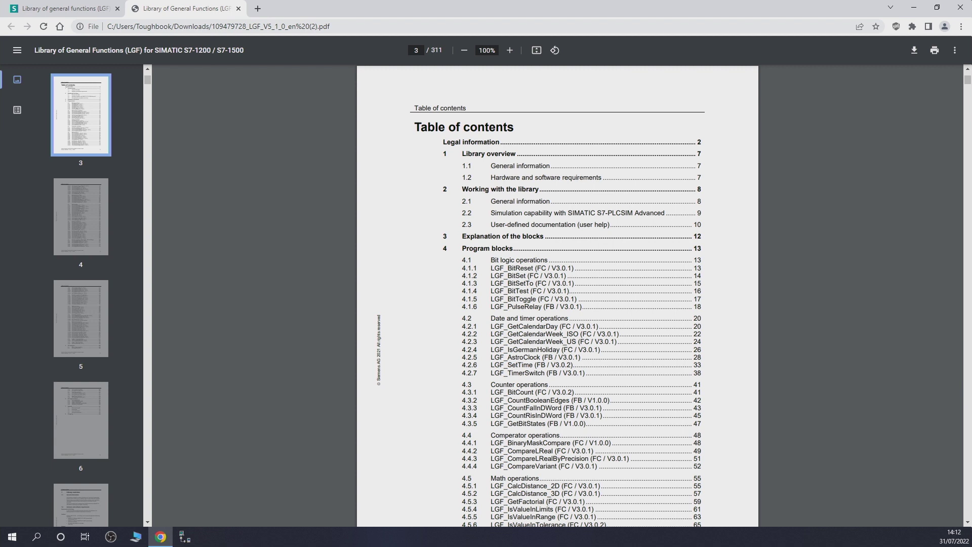
Step: Return to the LGF support page, minimise the browser and start TIA Portal V16 from the desktop
left_click(60, 8)
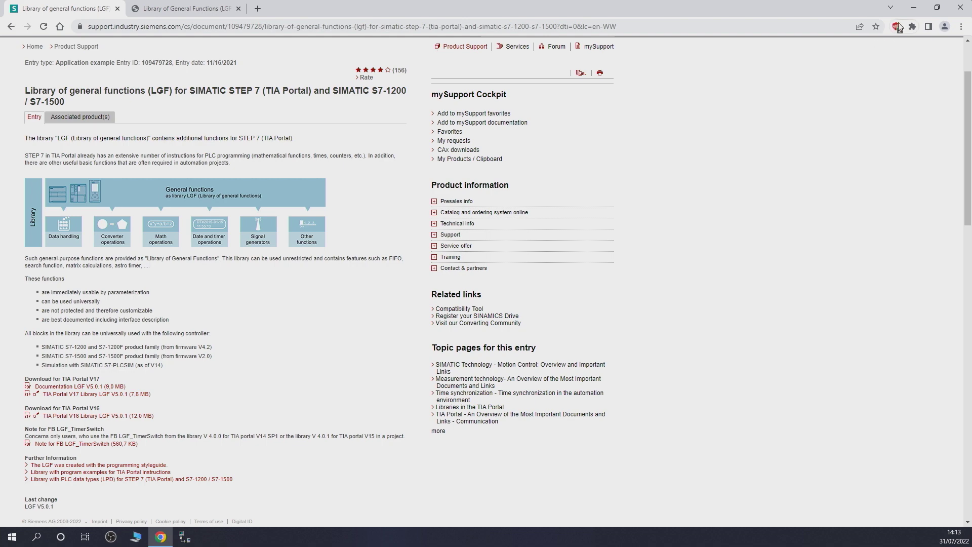
left_click(915, 9)
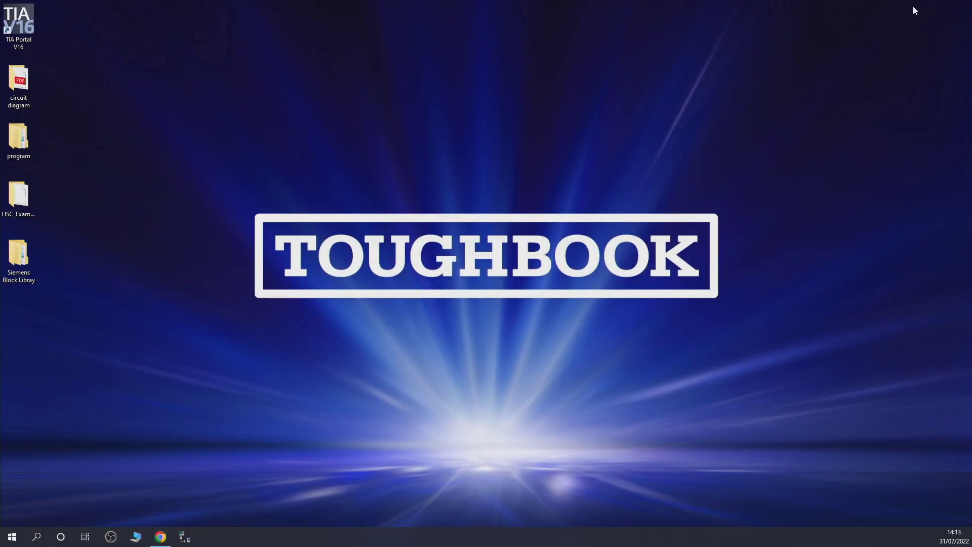
double_click(23, 23)
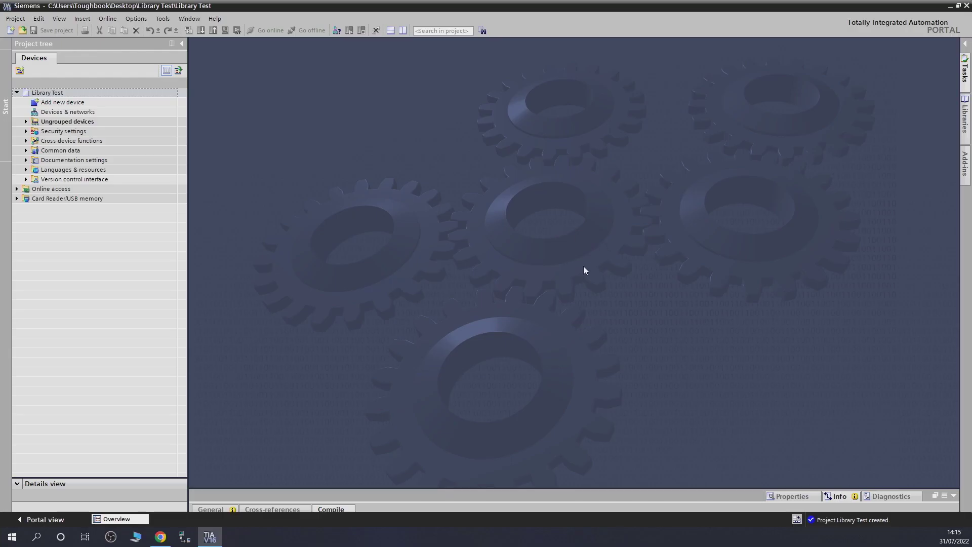
Step: Move the Siemens Block Libray folder beside the TIA Portal V16 shortcut on the desktop, check its contents and switch back to TIA Portal
left_click(950, 6)
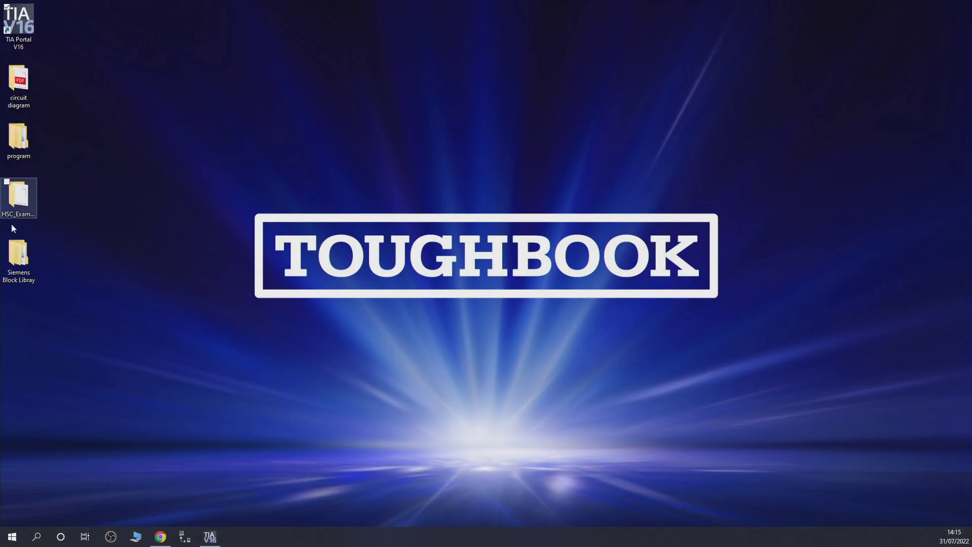
left_click_drag(19, 253, 95, 25)
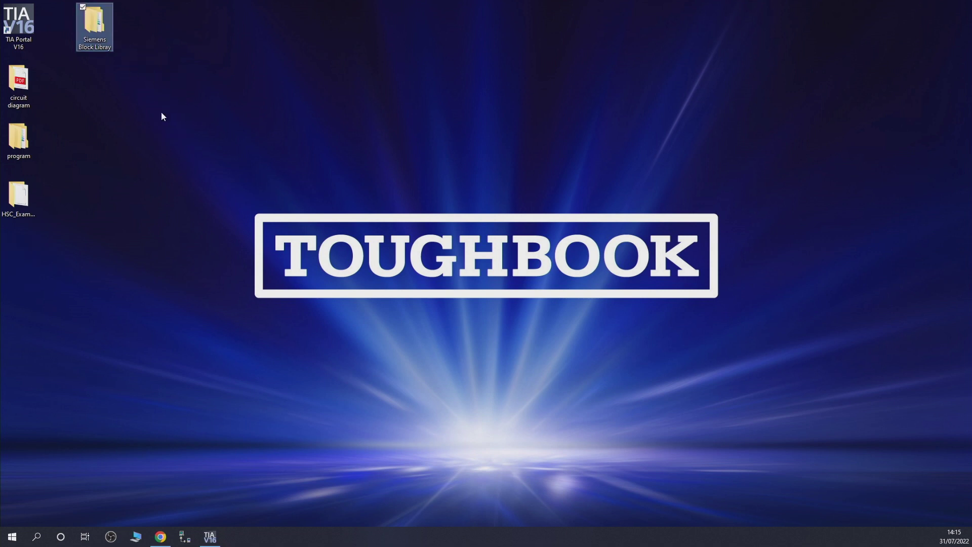
double_click(85, 28)
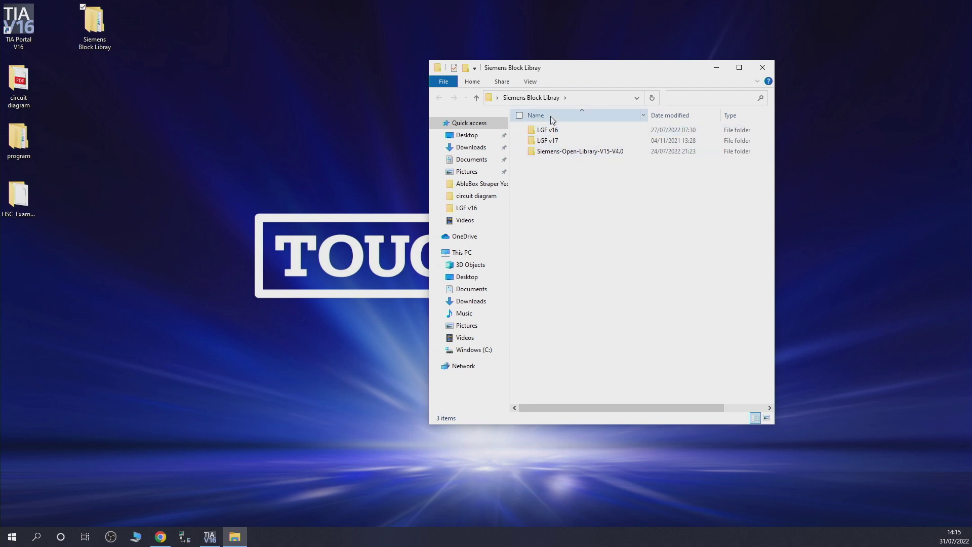
left_click(764, 68)
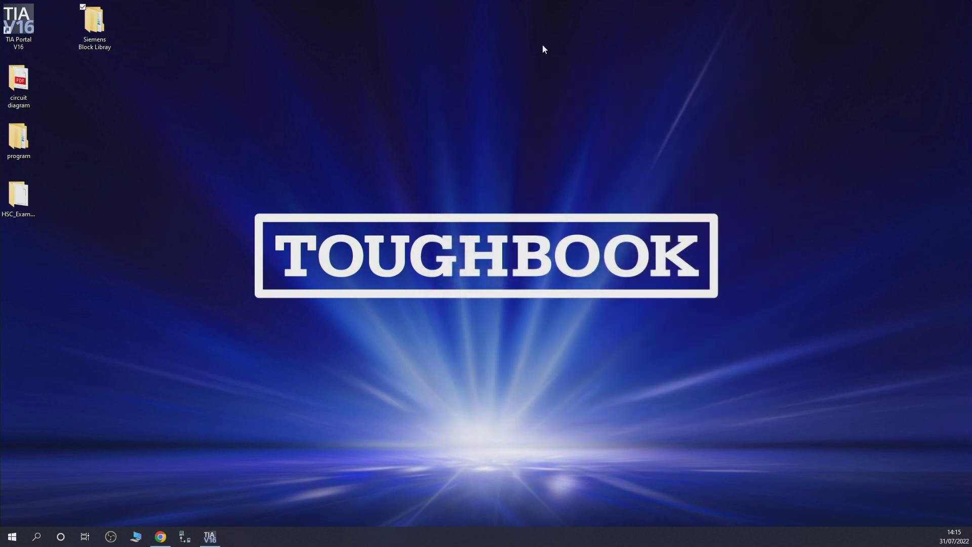
left_click(209, 536)
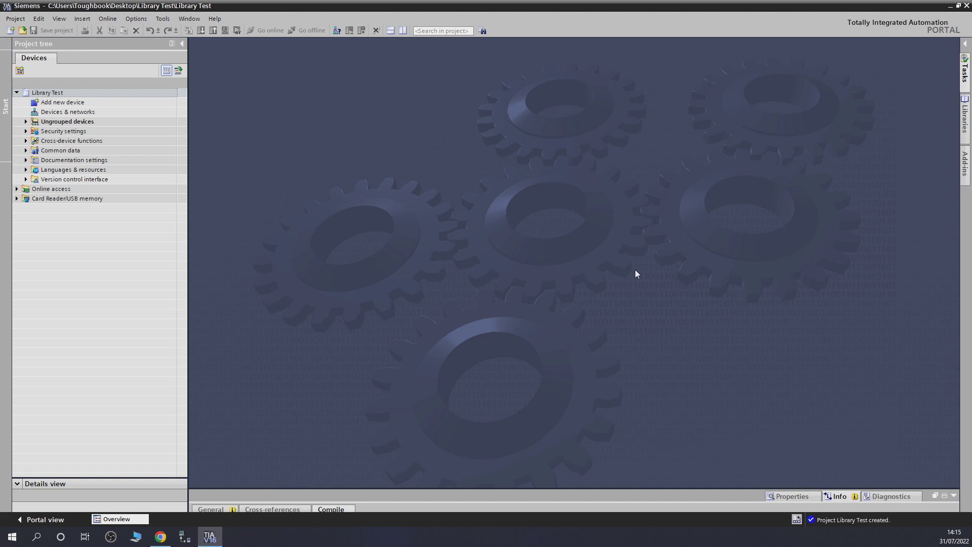
Step: Start opening a global library and browse to the Siemens Block Libray folder on the desktop
left_click(964, 134)
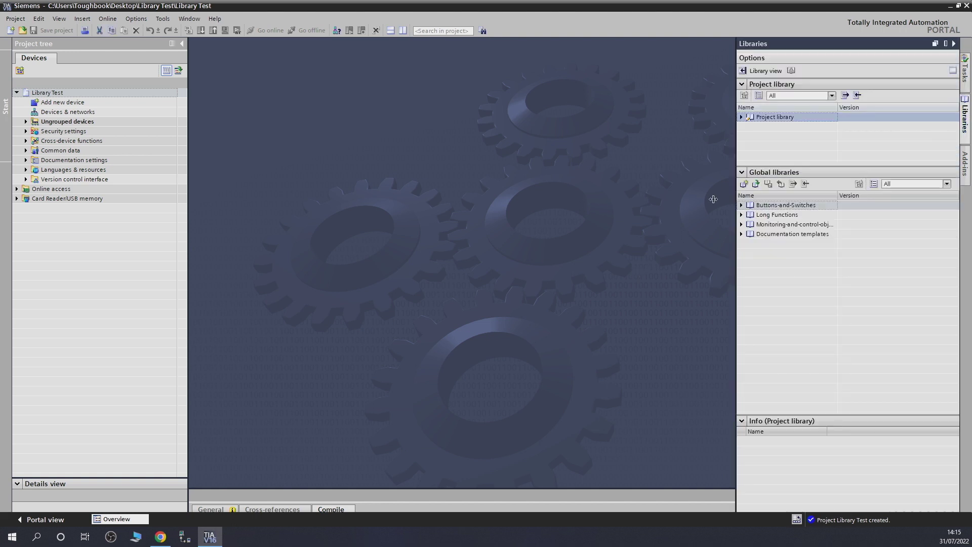
left_click(756, 184)
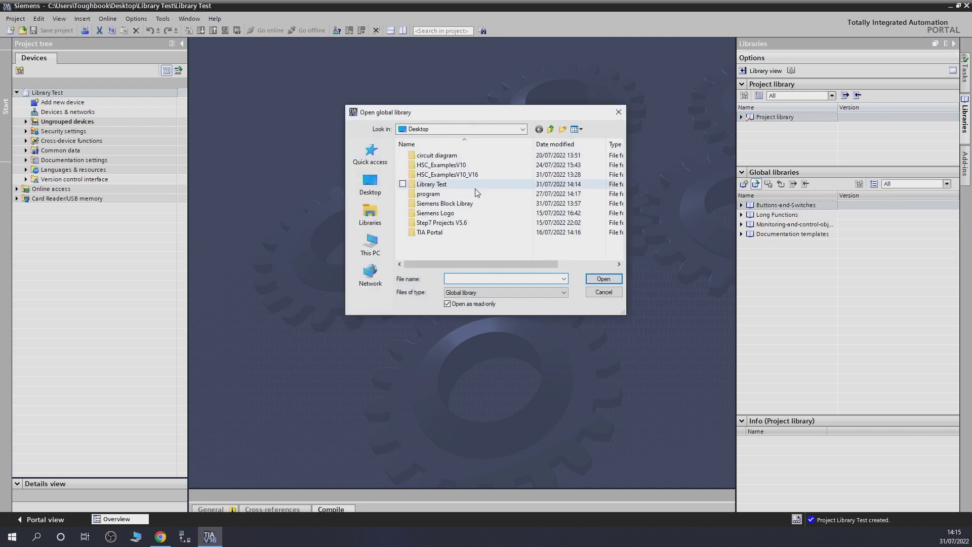
double_click(455, 203)
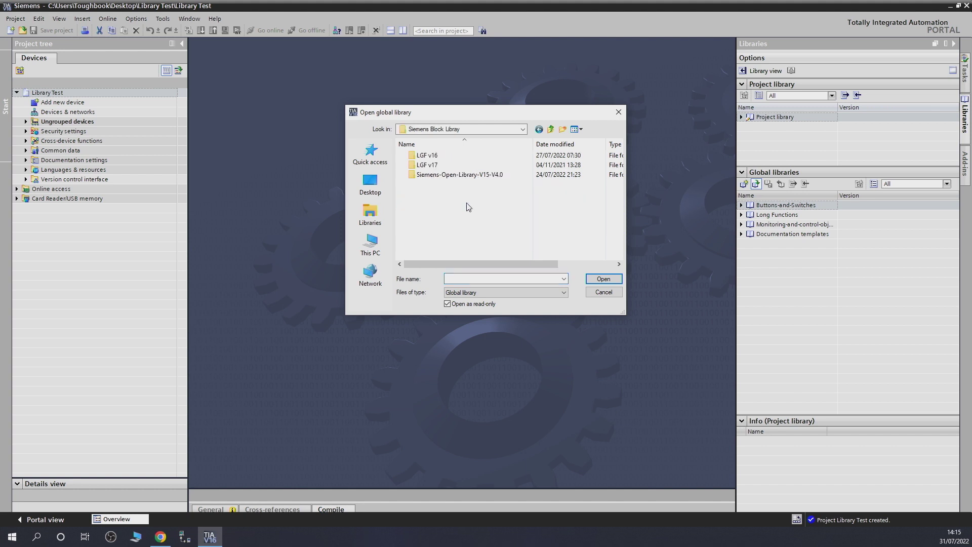
left_click(425, 166)
double_click(425, 166)
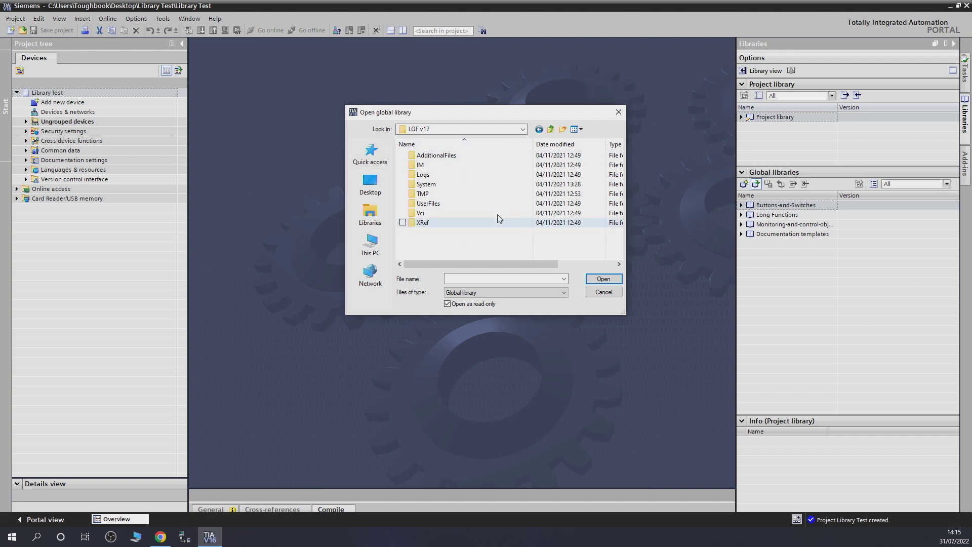
left_click(551, 130)
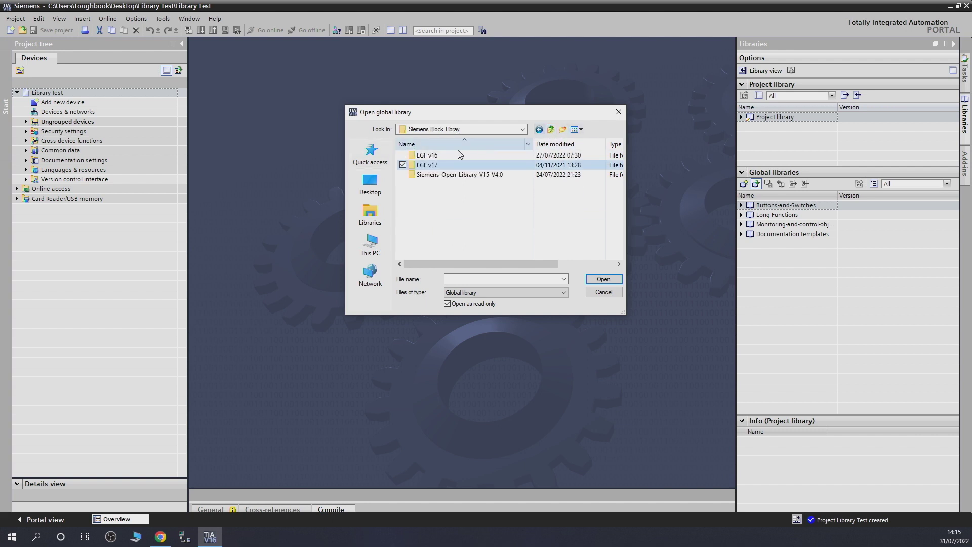
Step: Open the LGF global library from the LGF v16 folder
double_click(431, 156)
left_click(434, 234)
left_click(603, 279)
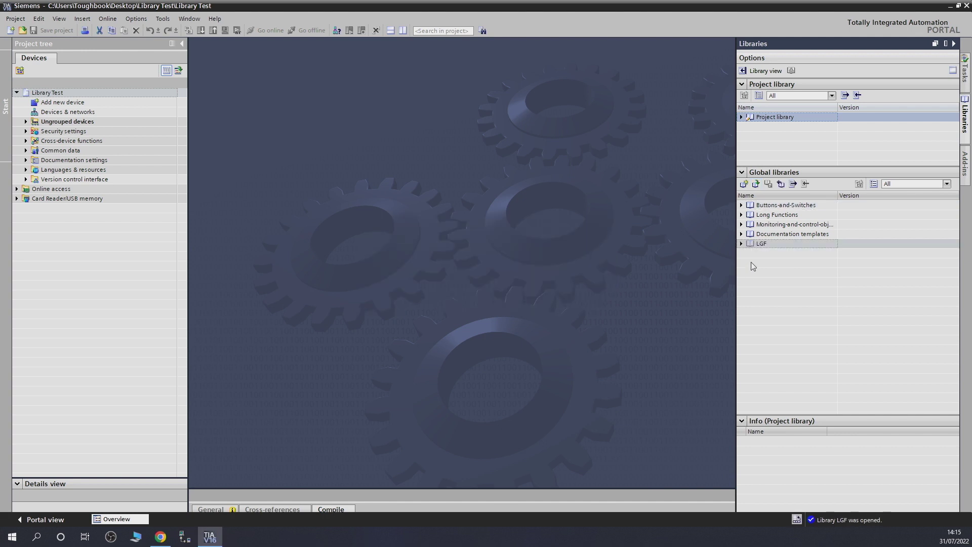
Step: Expand the types of the LGF library to view its function groups and the blocks under 2 Counter operations
left_click(742, 244)
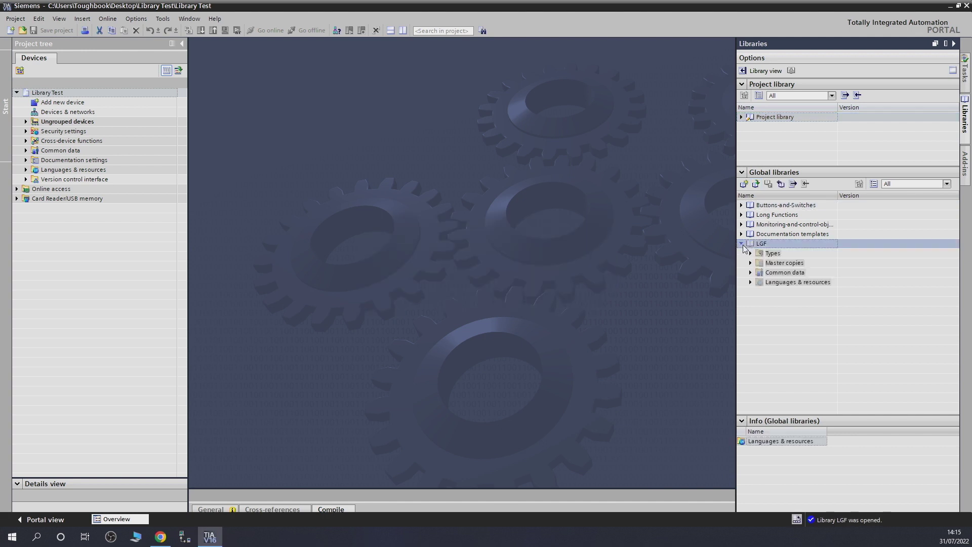
left_click(753, 256)
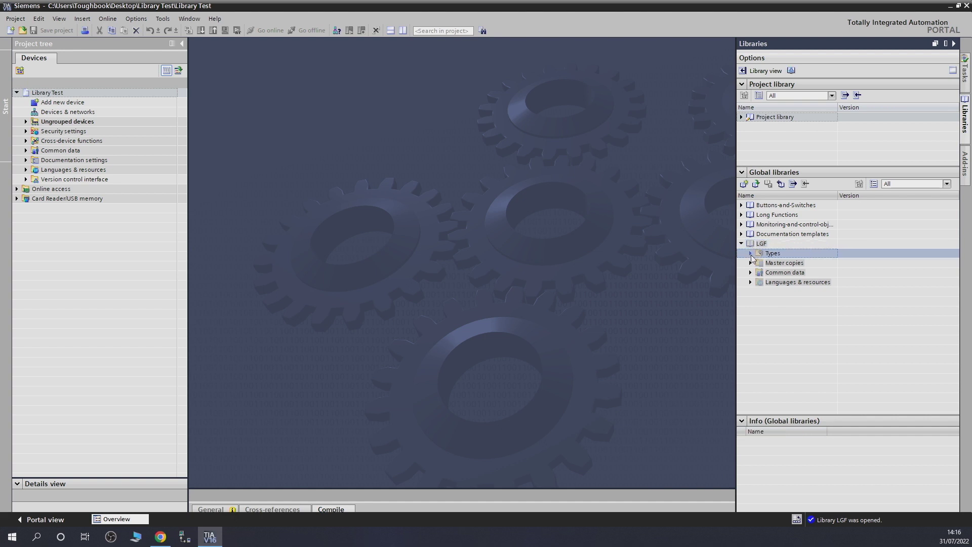
left_click(751, 254)
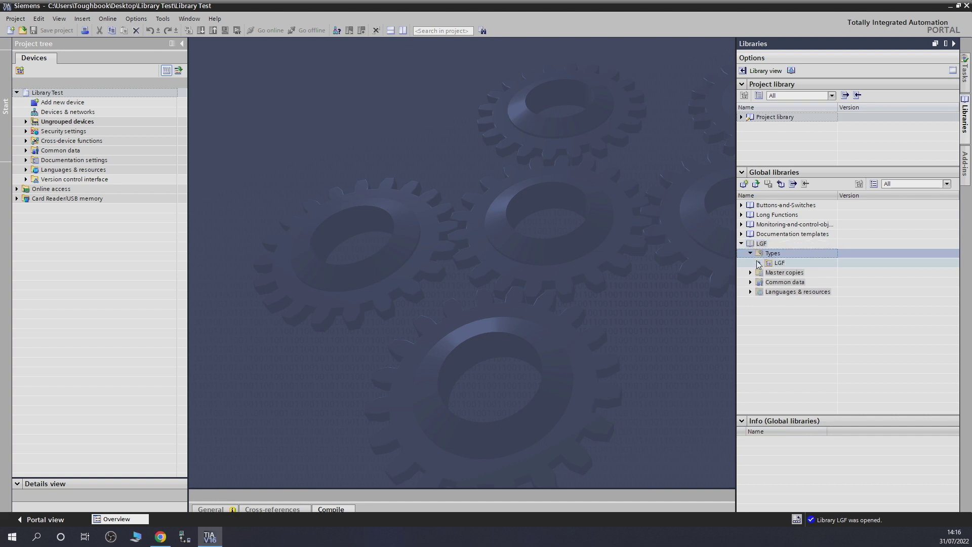
left_click(760, 263)
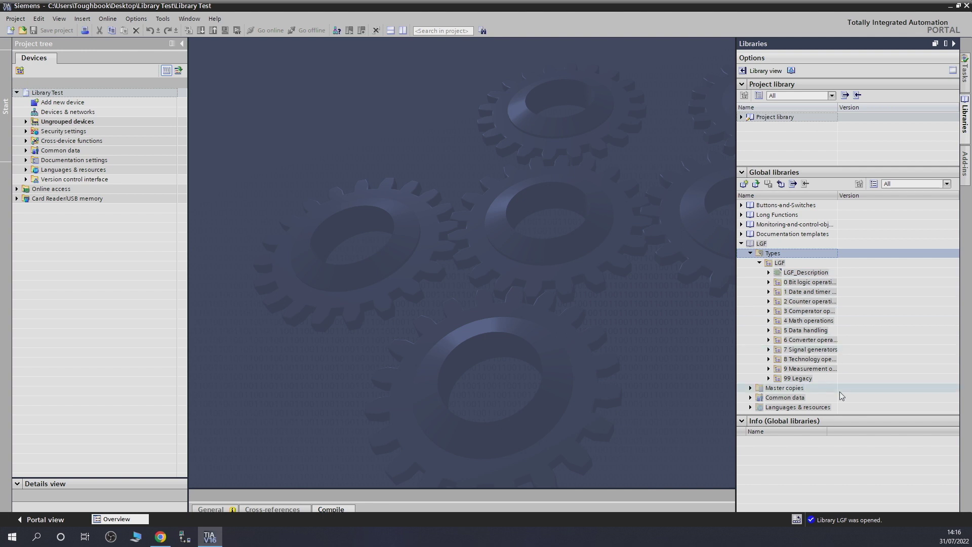
left_click(768, 302)
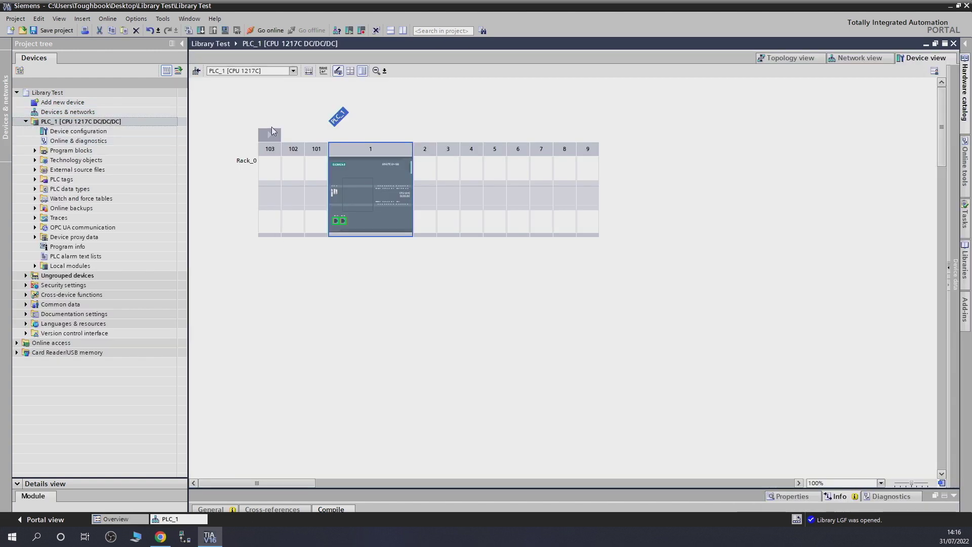
Step: Open the Main [OB1] block from the program blocks of PLC_1
left_click(35, 150)
left_click(84, 174)
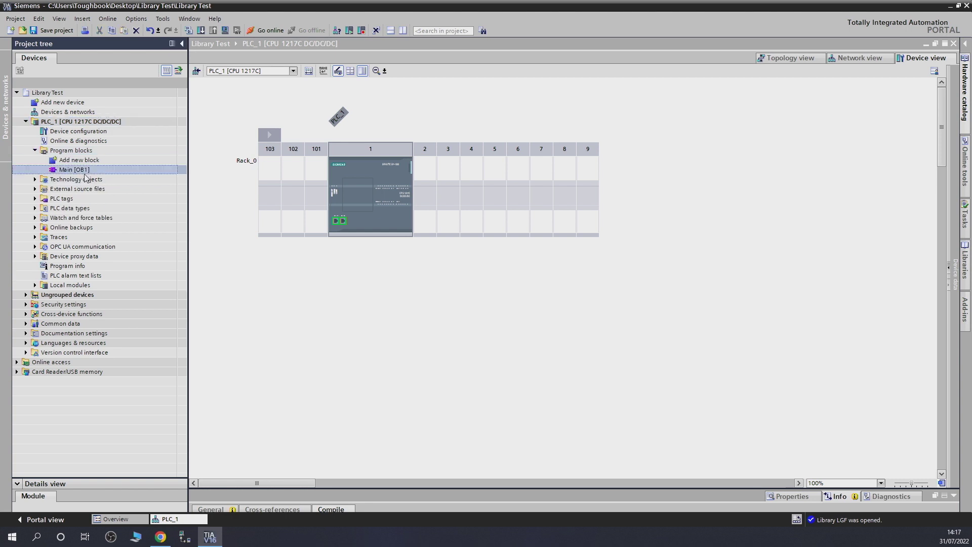
double_click(84, 174)
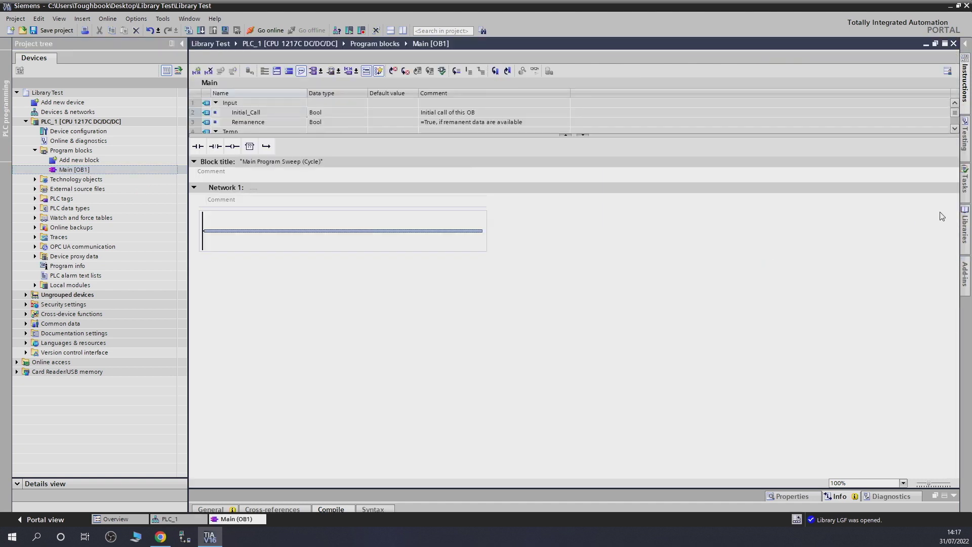
Step: Insert LGF_FloatingAverage from 9 Measurement operations into Network 1 with the single-instance data block LGF_FloatingAverage_DB
left_click(965, 232)
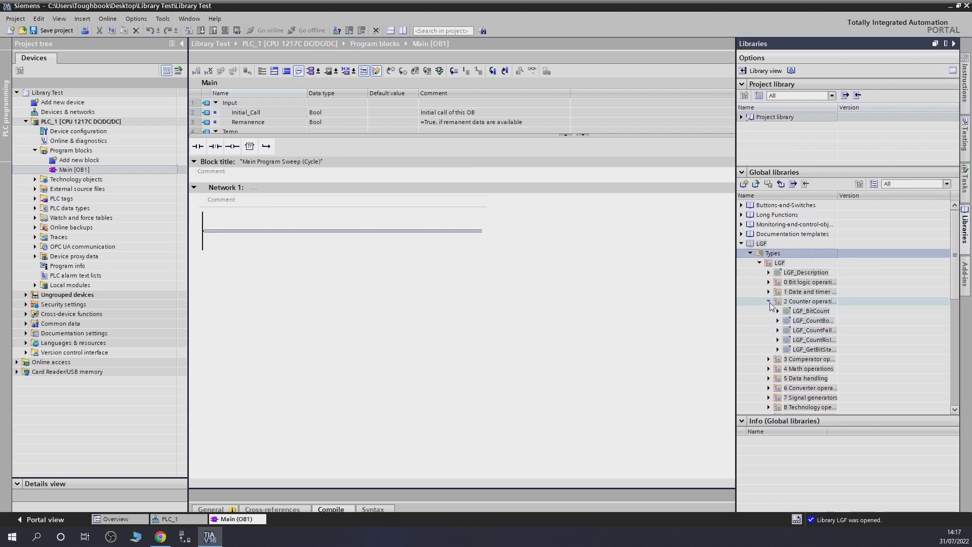
left_click(770, 302)
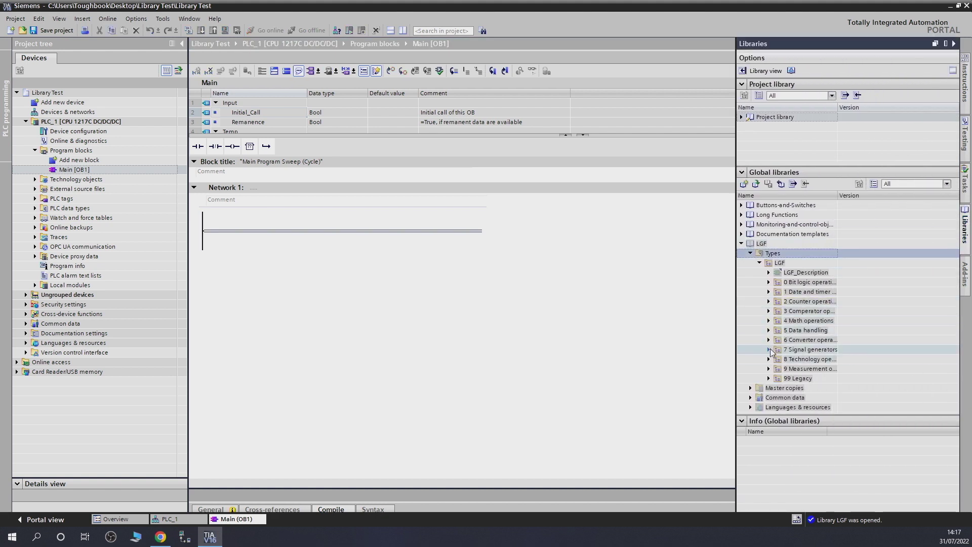
left_click(768, 369)
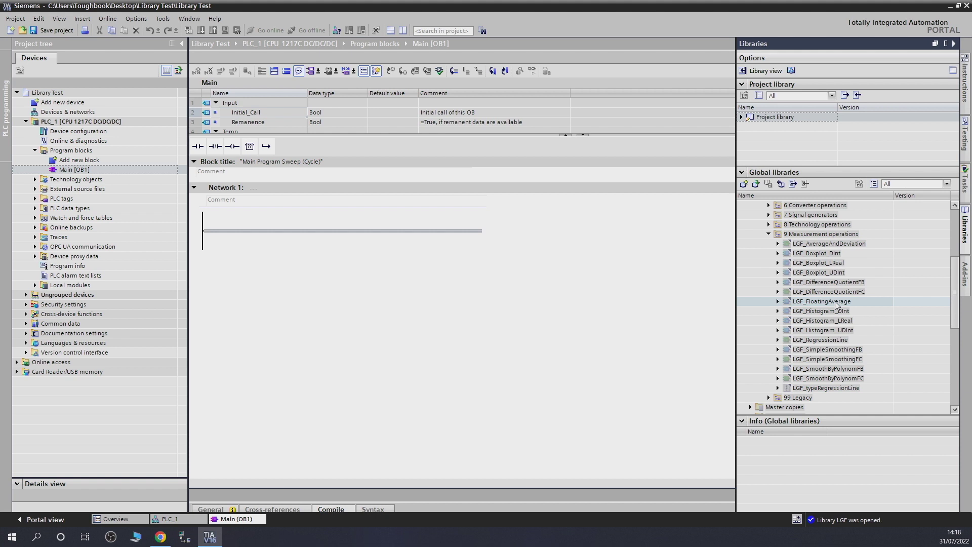
mouse_move(835, 303)
left_mouse_down()
mouse_move(385, 268)
mouse_move(355, 225)
mouse_move(343, 230)
left_mouse_up()
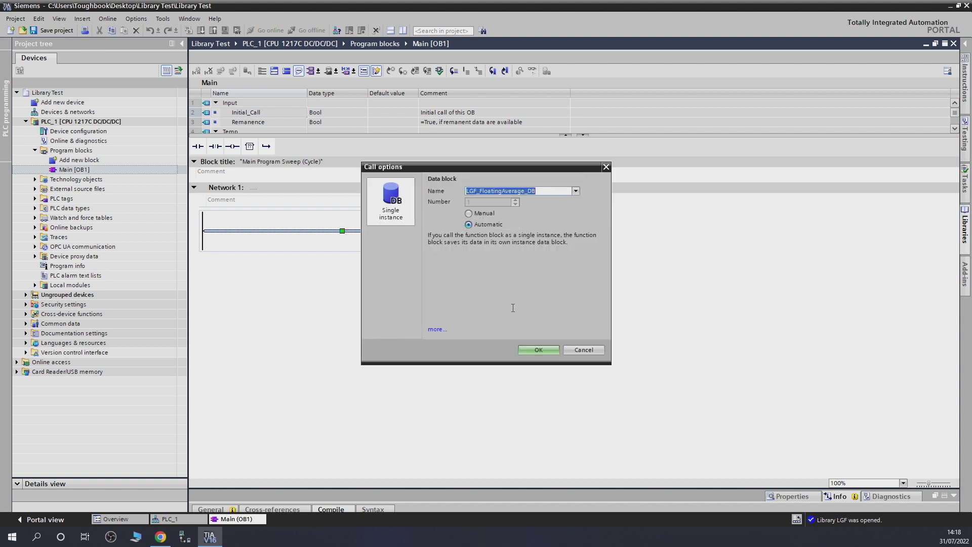
left_click(539, 349)
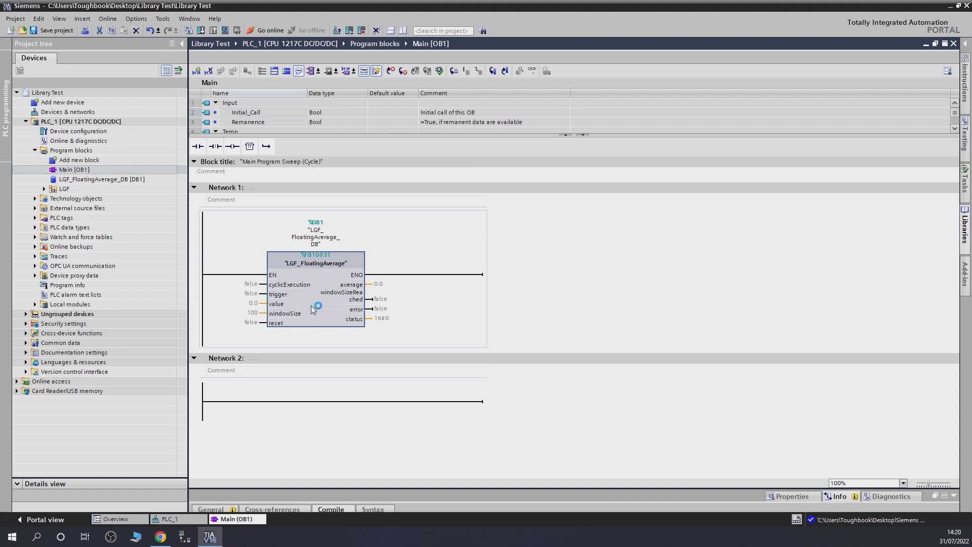
Step: Call up the help for the LGF_FloatingAverage block, close the information system and display the LGF library again
key("F1")
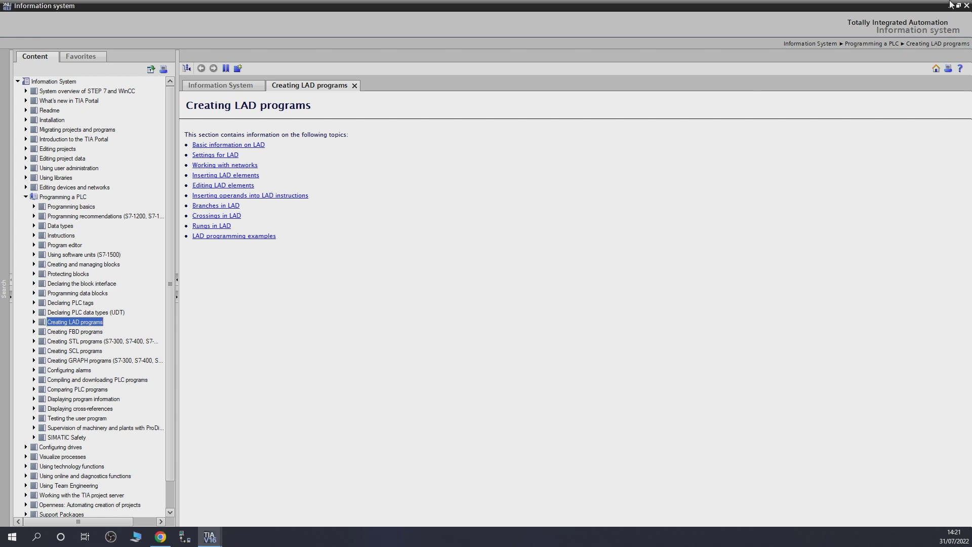
left_click(967, 7)
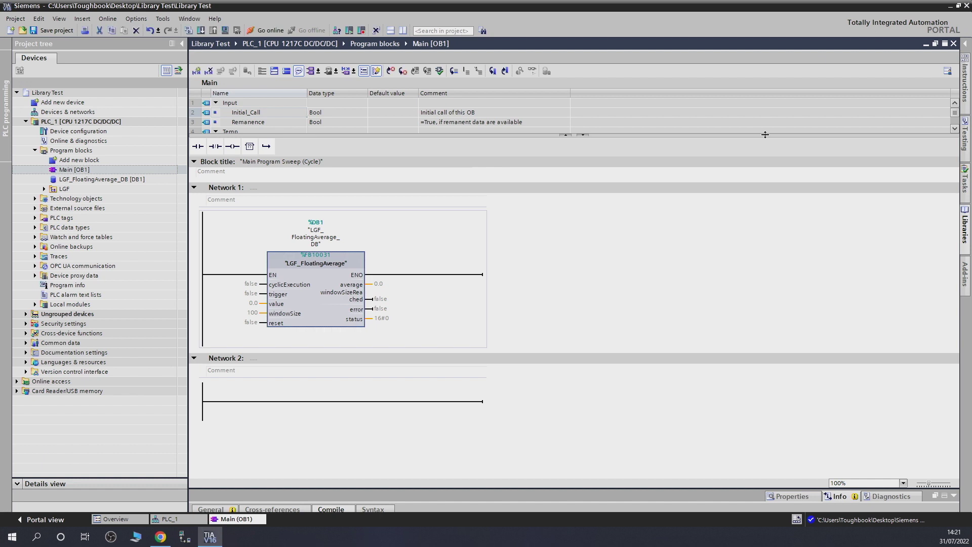
left_click(965, 227)
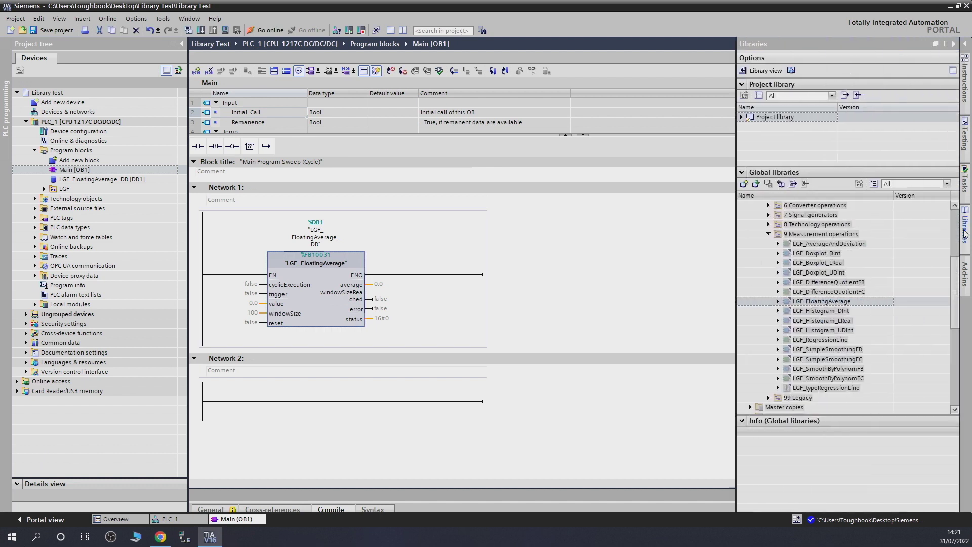
Step: Open the help documentation of the LGF_FloatingAverage library type and read its parameters, error codes and functional description
left_click(813, 310)
left_click(814, 302)
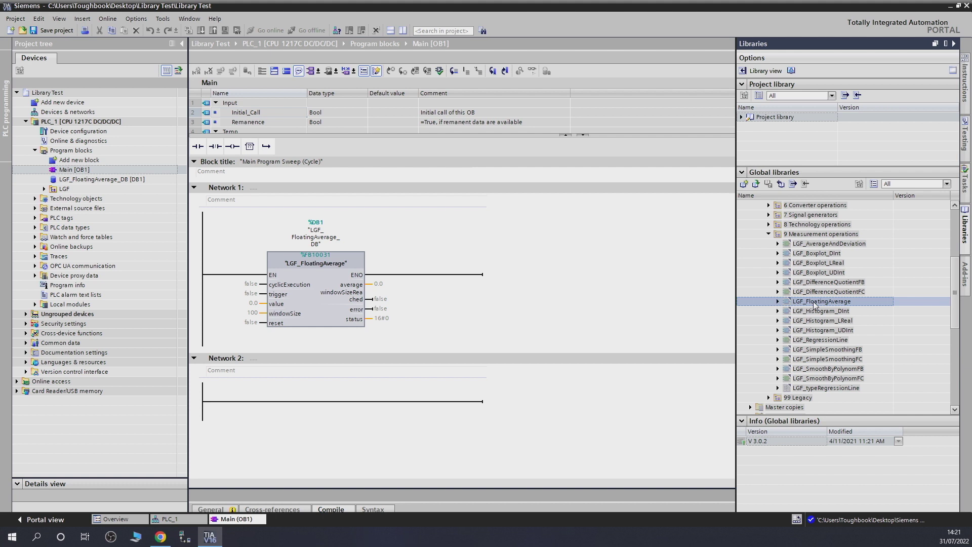
key("F1")
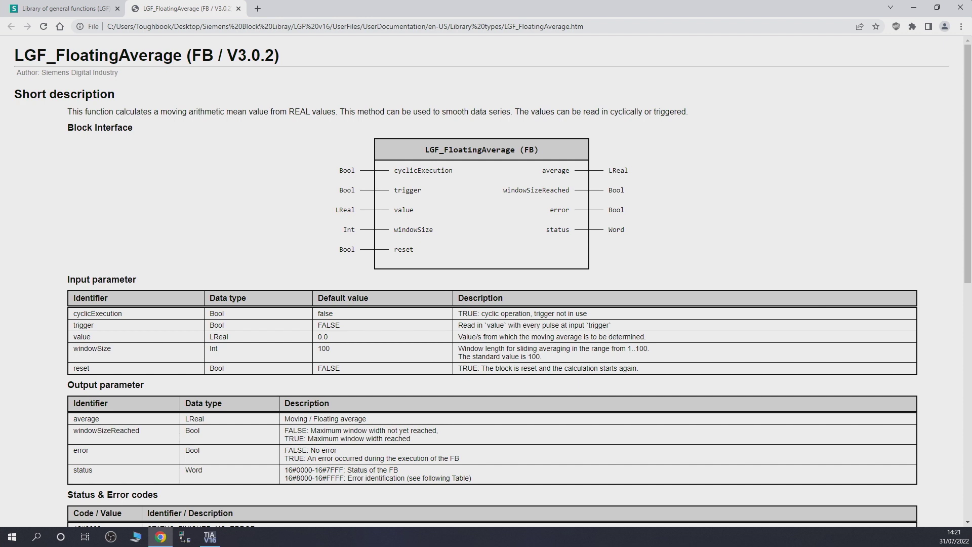
left_click_drag(968, 180, 968, 273)
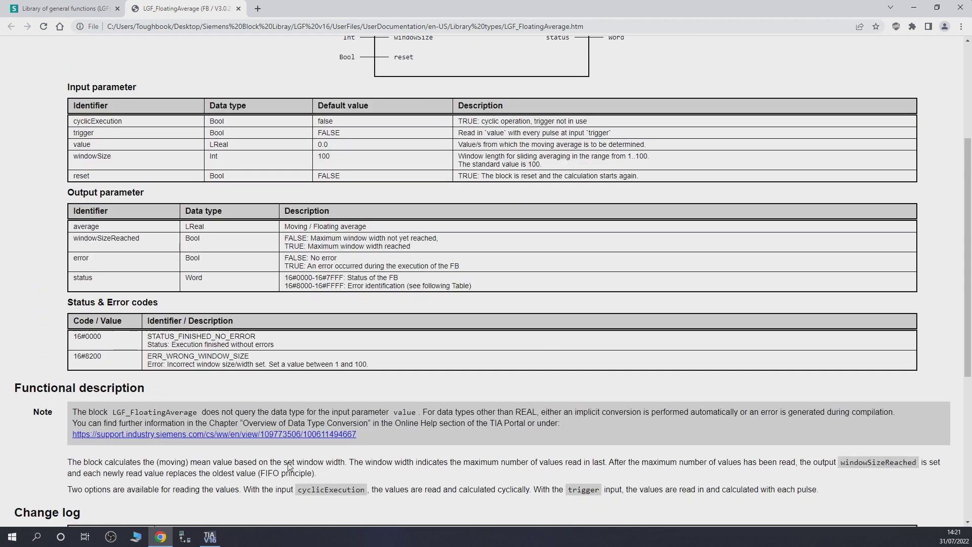
Step: Switch back to TIA Portal and open the LGF_FloatingAverage block from Network 1 to examine its source code
left_click(210, 537)
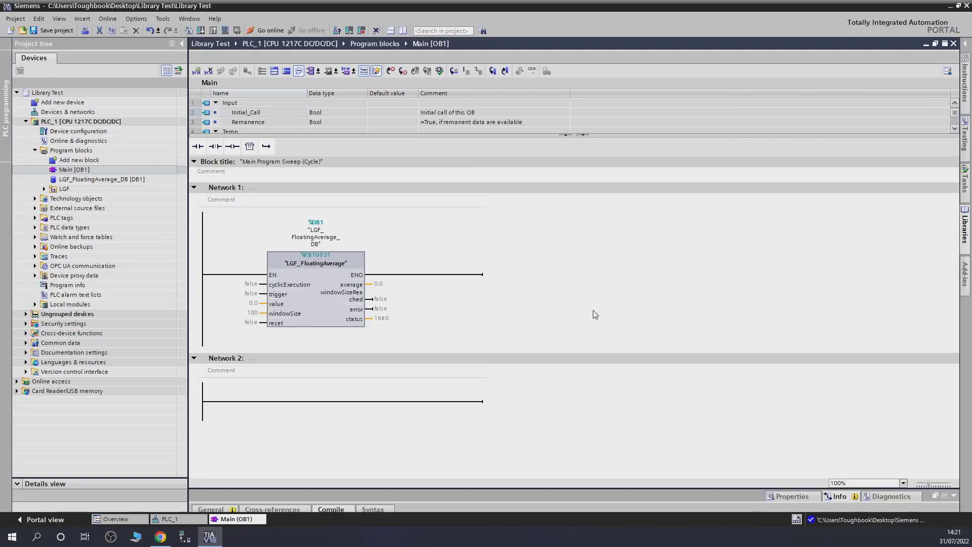
left_click(334, 318)
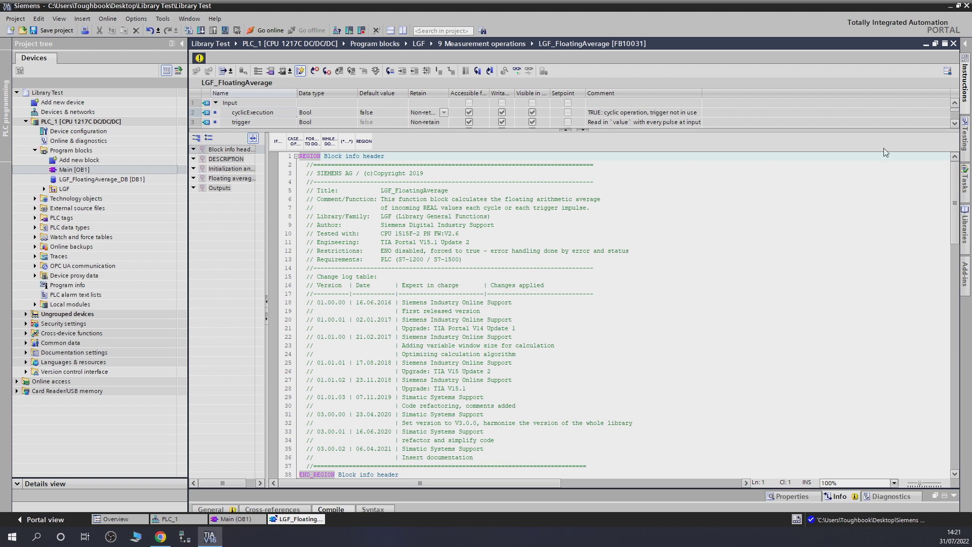
left_click_drag(956, 189, 957, 335)
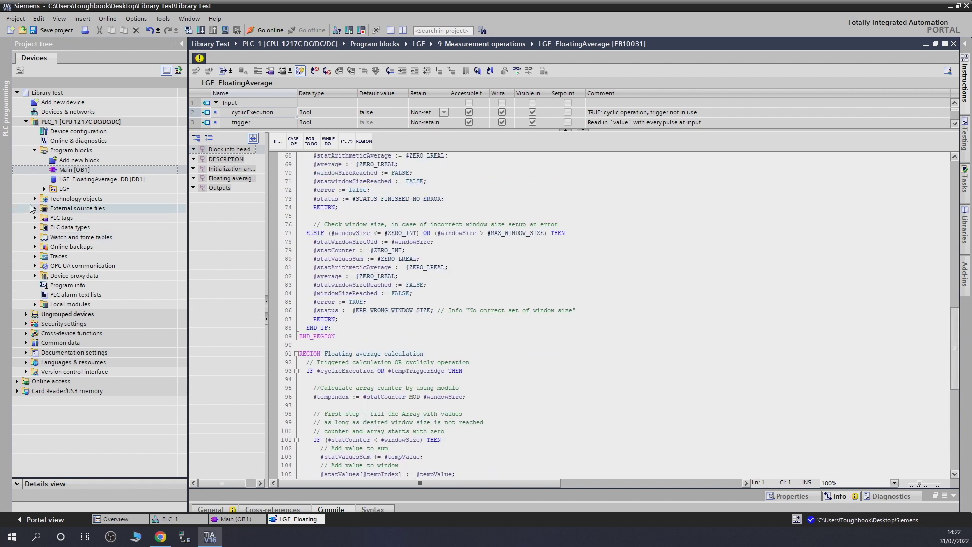
Step: Open the LGF_FloatingAverage_DB data block, examine the elements of its statValues array and collapse the array again
double_click(115, 180)
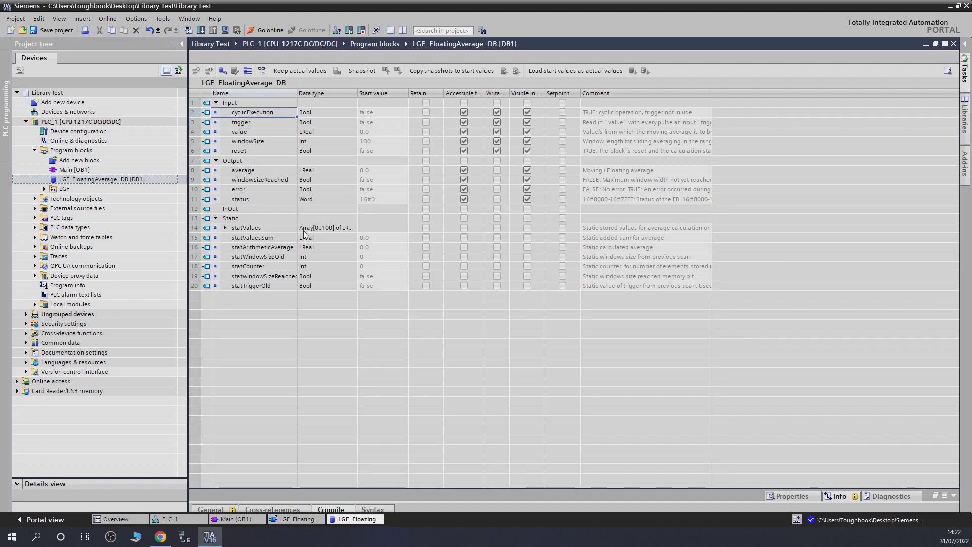
left_click(225, 228)
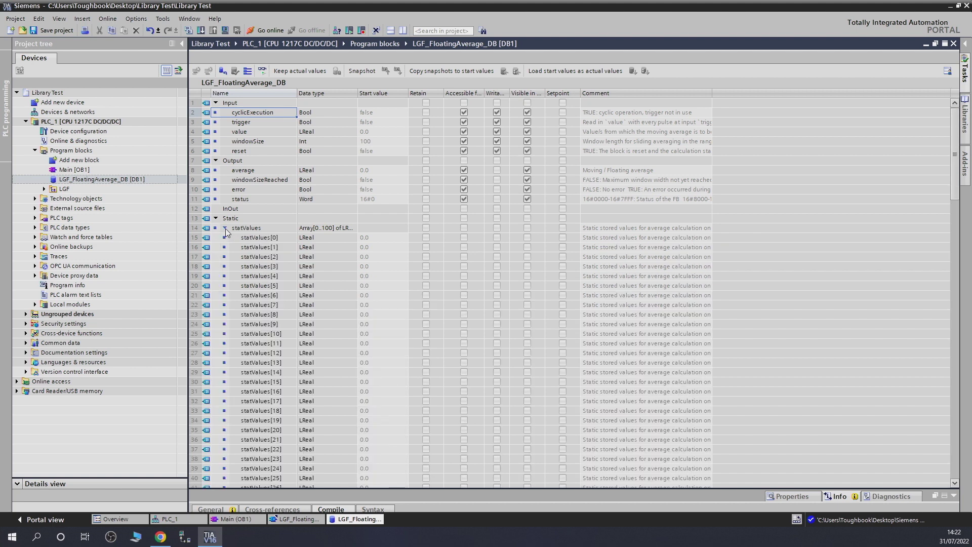
mouse_move(955, 163)
left_mouse_down()
mouse_move(967, 308)
mouse_move(956, 160)
left_mouse_up()
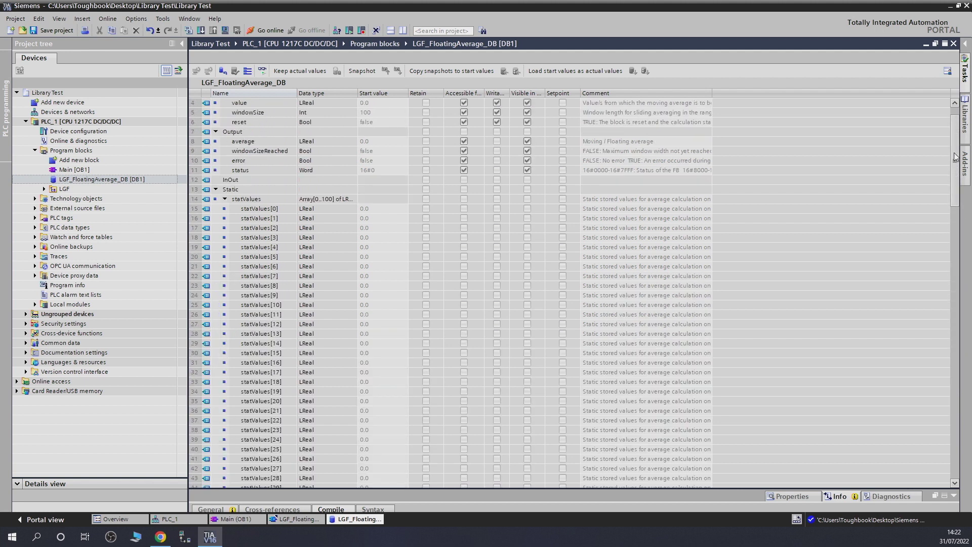
left_click(223, 199)
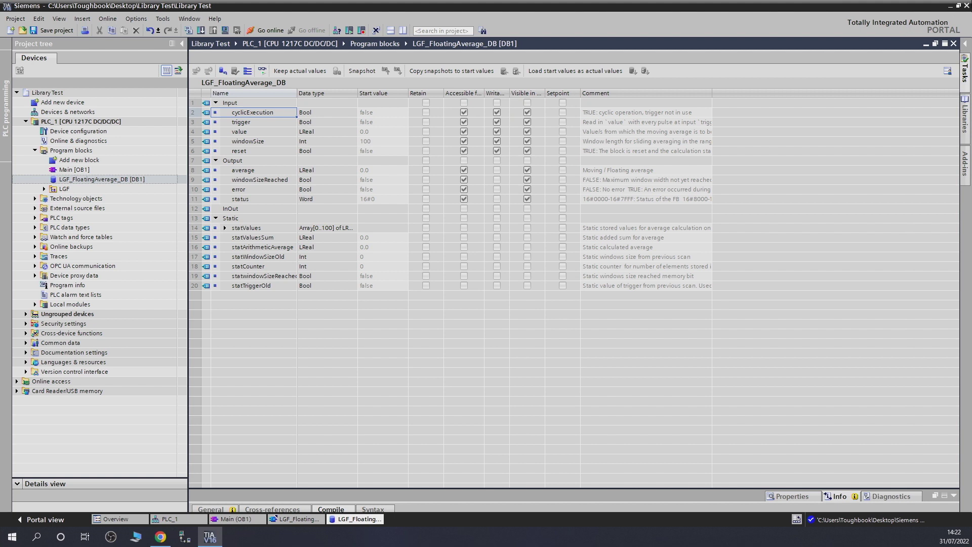
Step: Close TIA Portal without saving the changes to the Library Test project
left_click(967, 6)
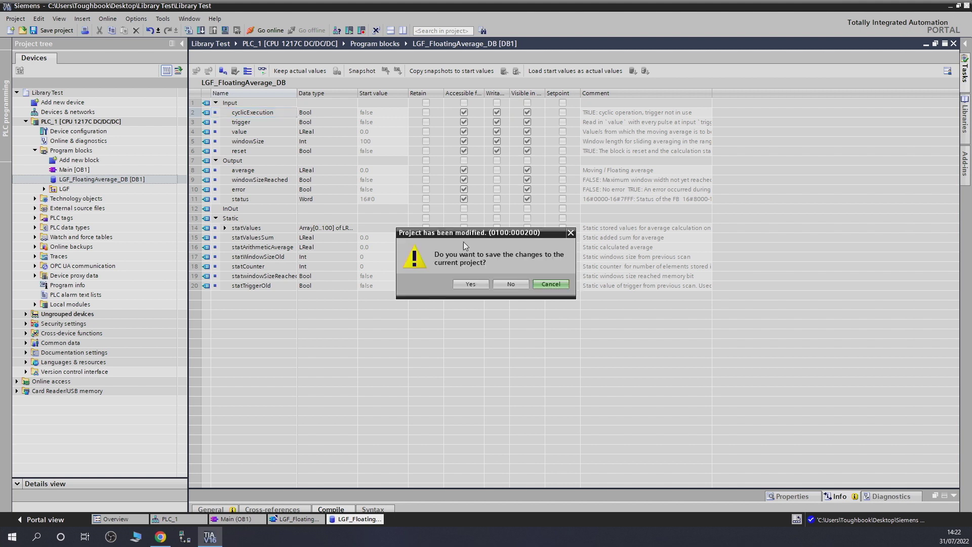
left_click(520, 284)
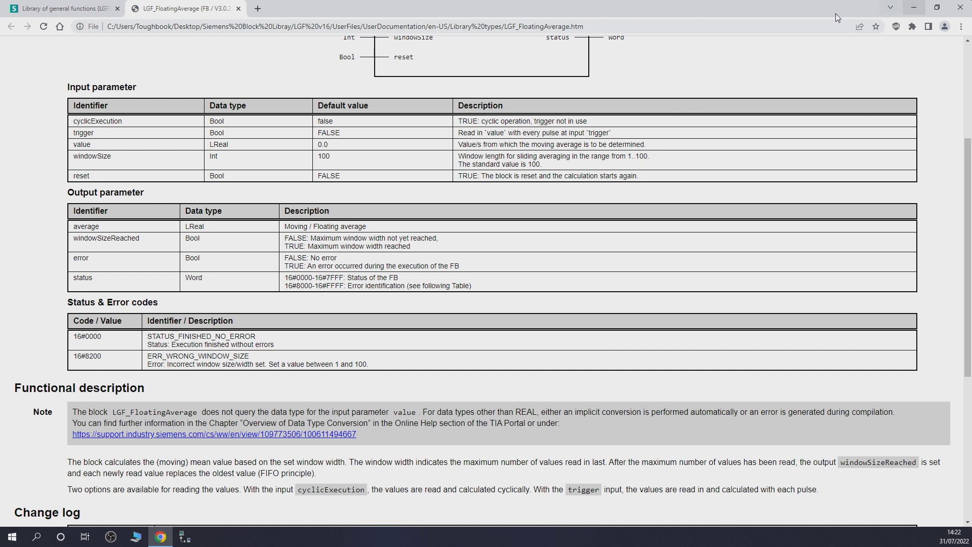
Step: Go to the browser's home page in the Siemens support tab and search Google for "Siemens s1200 hsc exsamples"
left_click(119, 15)
left_click(60, 26)
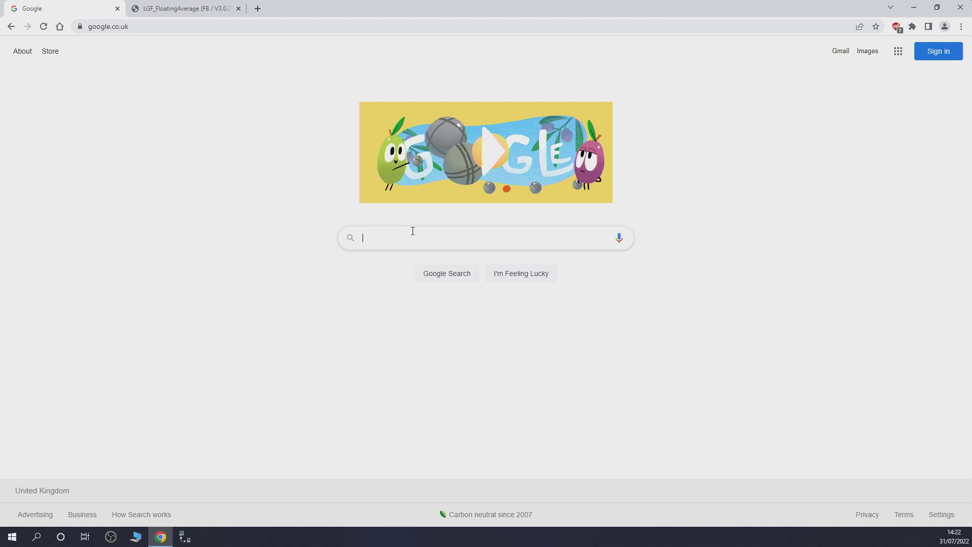
left_click(415, 237)
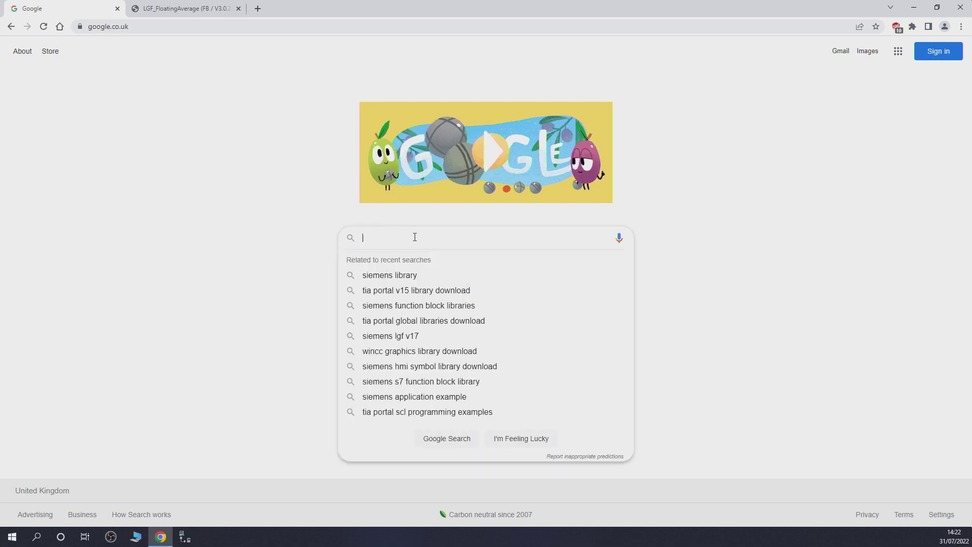
type("Sieme")
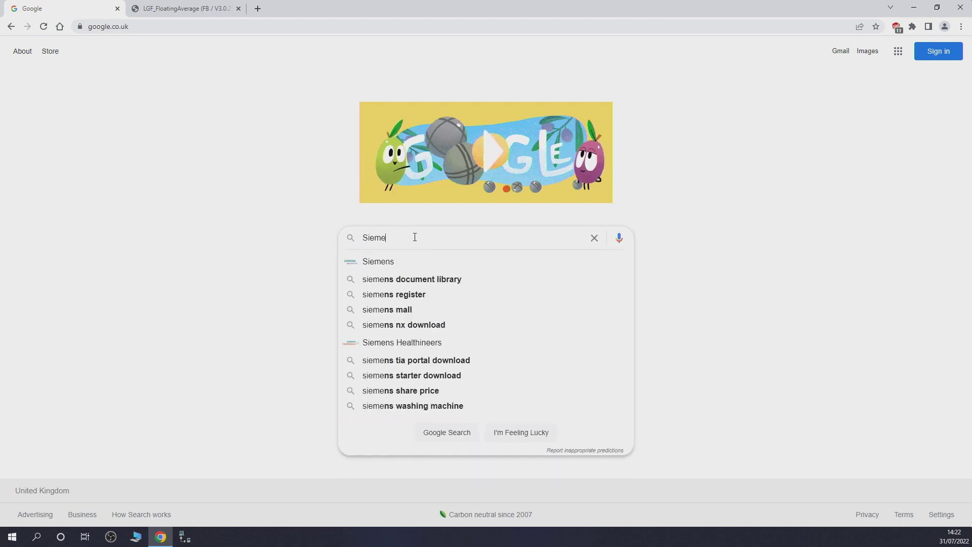
type("ns s1200")
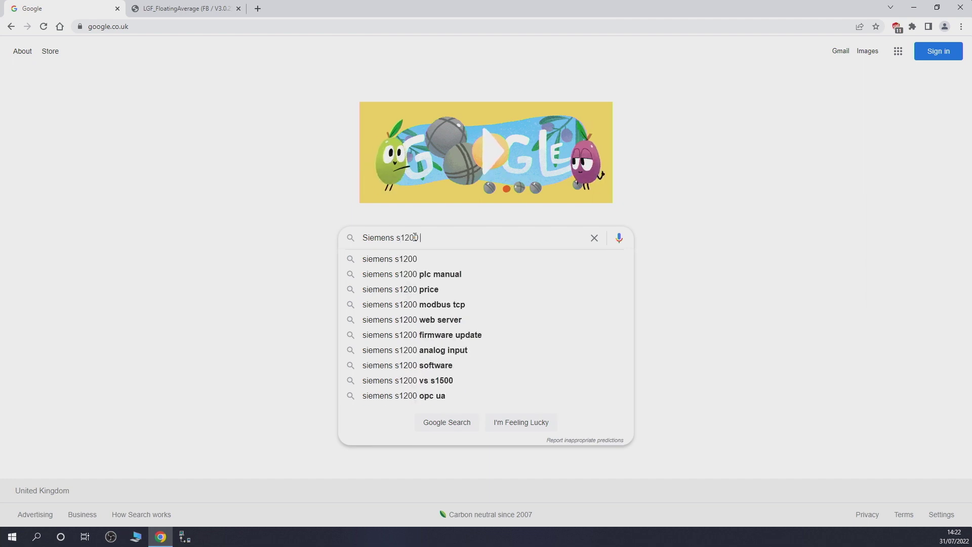
type(" hs")
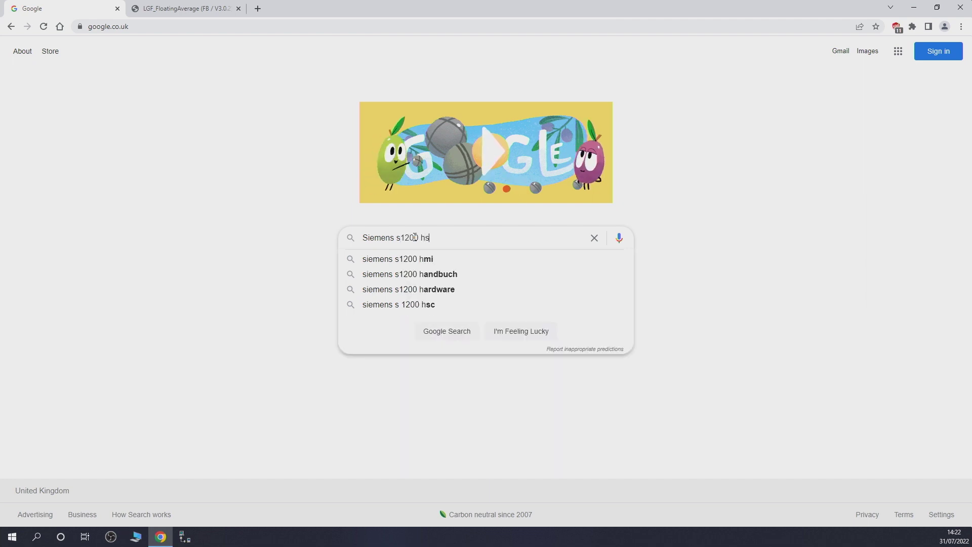
type("c exsamples")
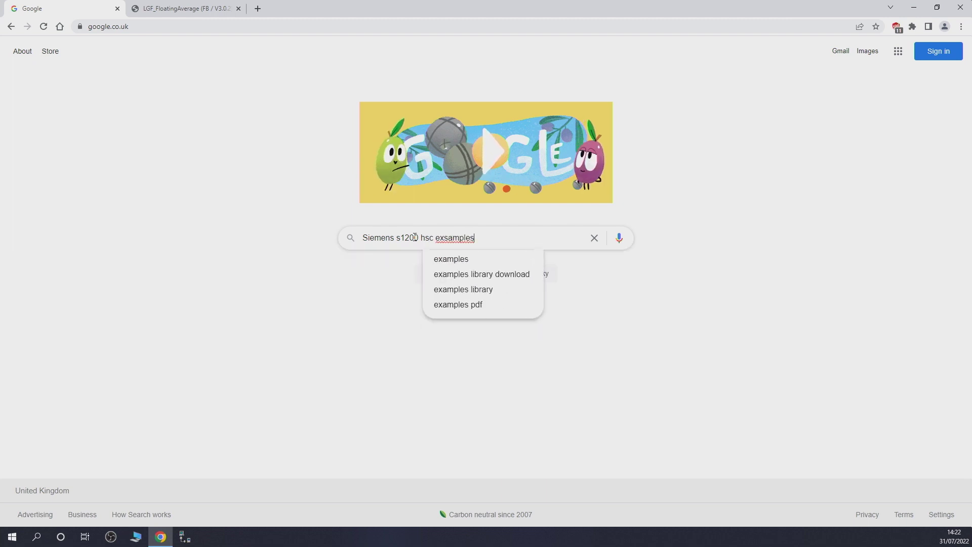
key("Return")
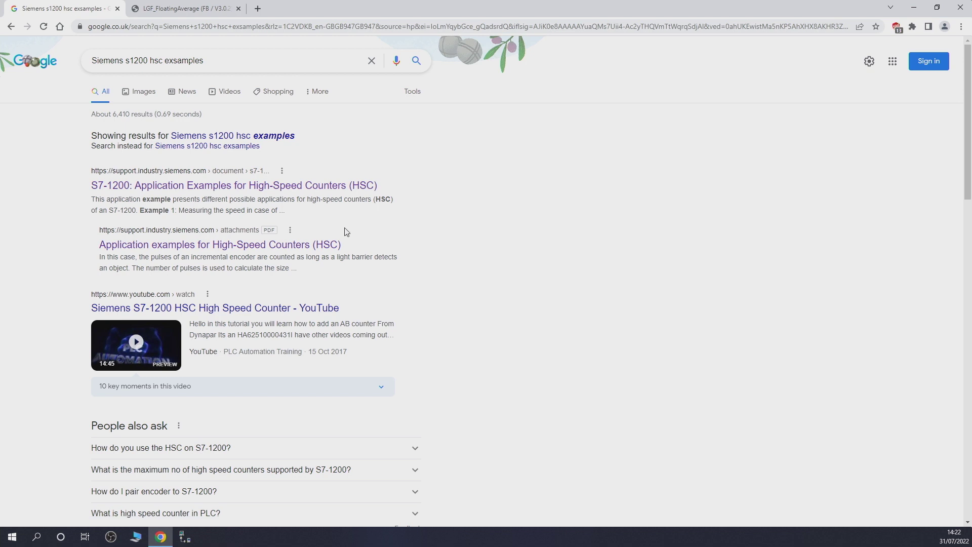
Step: Open the Siemens entry on S7-1200 application examples for High-Speed Counters, view its examples and download links, and minimize the browser
left_click(261, 185)
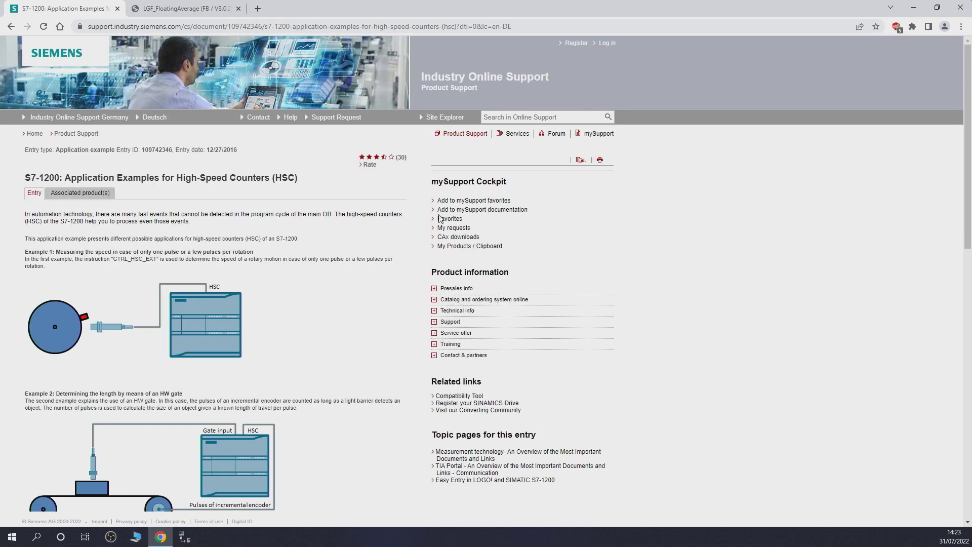
left_click_drag(966, 120, 969, 279)
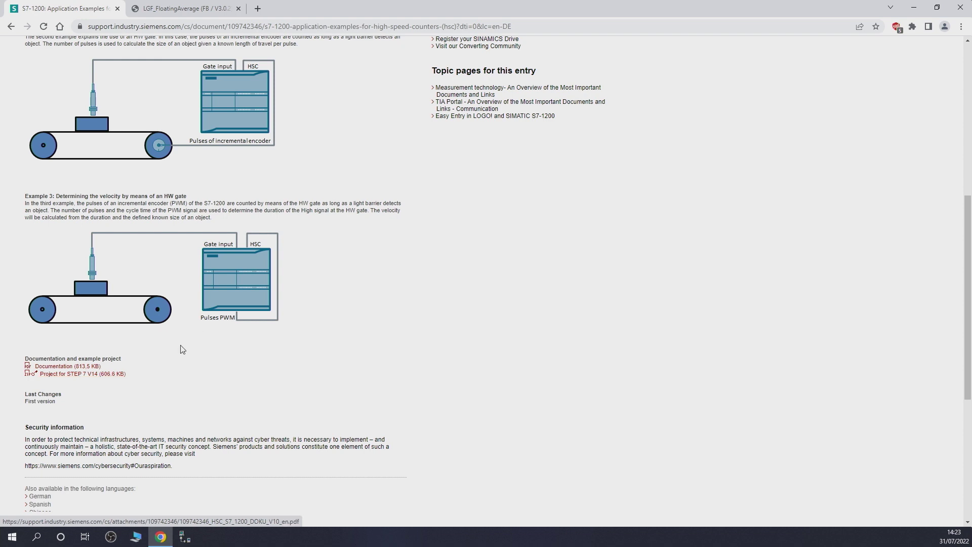
left_click(914, 7)
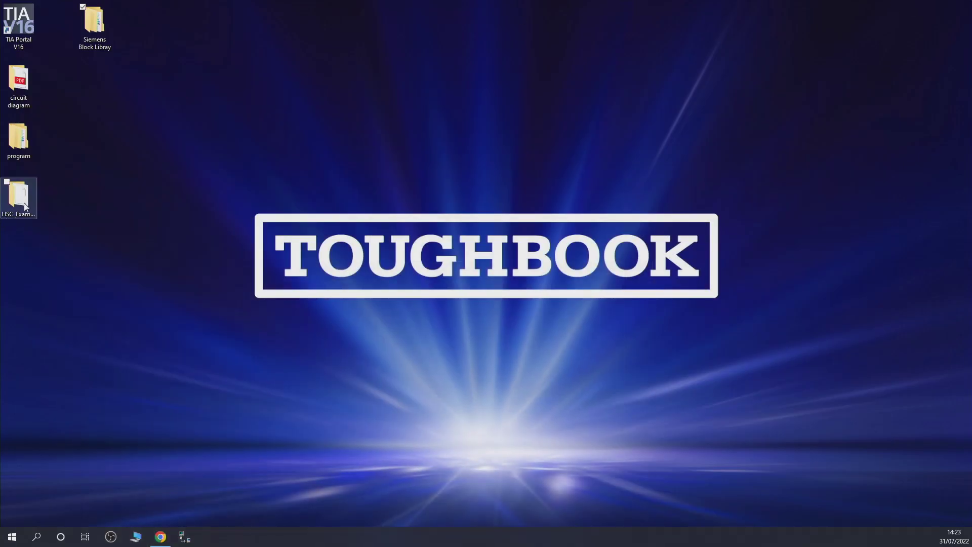
Step: Open the HSC_ExamplesV10 folder from the desktop and select the HSC_ExamplesV10.ap14 project file
double_click(24, 204)
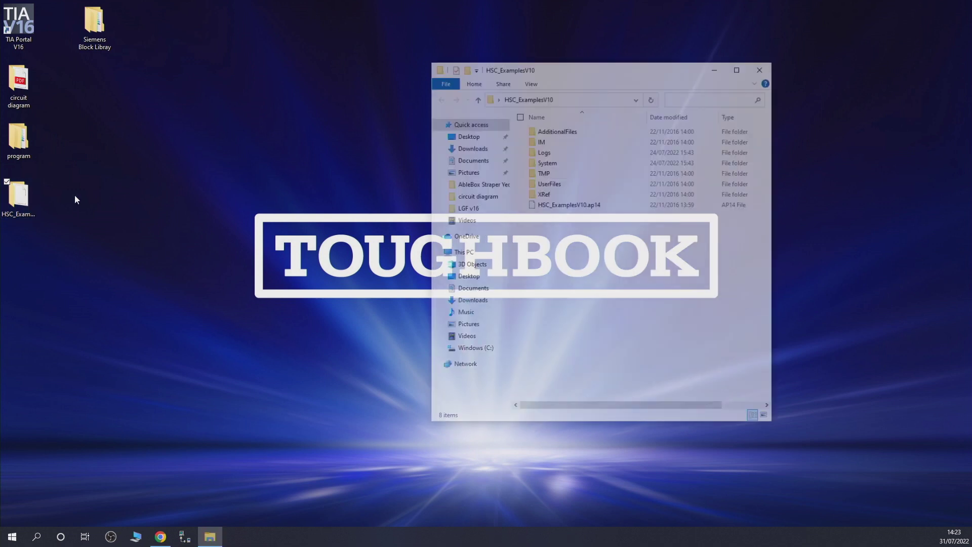
mouse_move(575, 209)
left_mouse_down()
mouse_move(189, 137)
mouse_move(18, 26)
mouse_move(390, 167)
mouse_move(574, 211)
left_mouse_up()
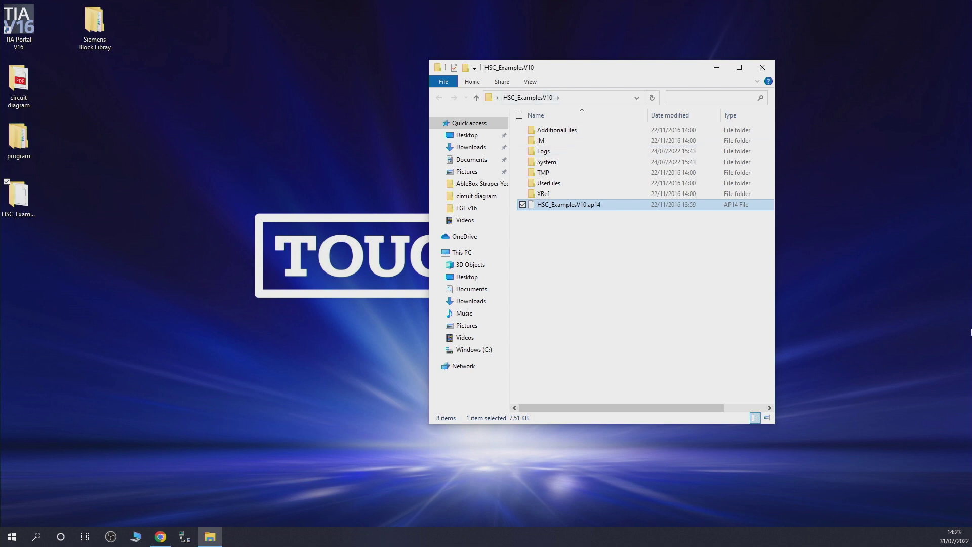
Step: Open the HSC_ExamplesV10_V16.ap16 project in TIA Portal from the HSC_ExamplesV10_V16 desktop folder
left_click_drag(569, 204, 99, 95)
double_click(99, 96)
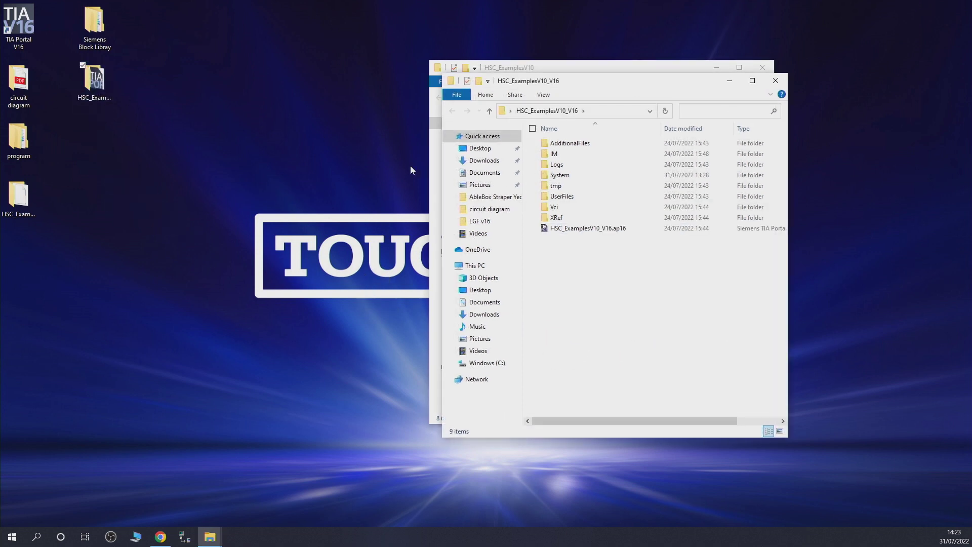
left_click(602, 229)
double_click(602, 229)
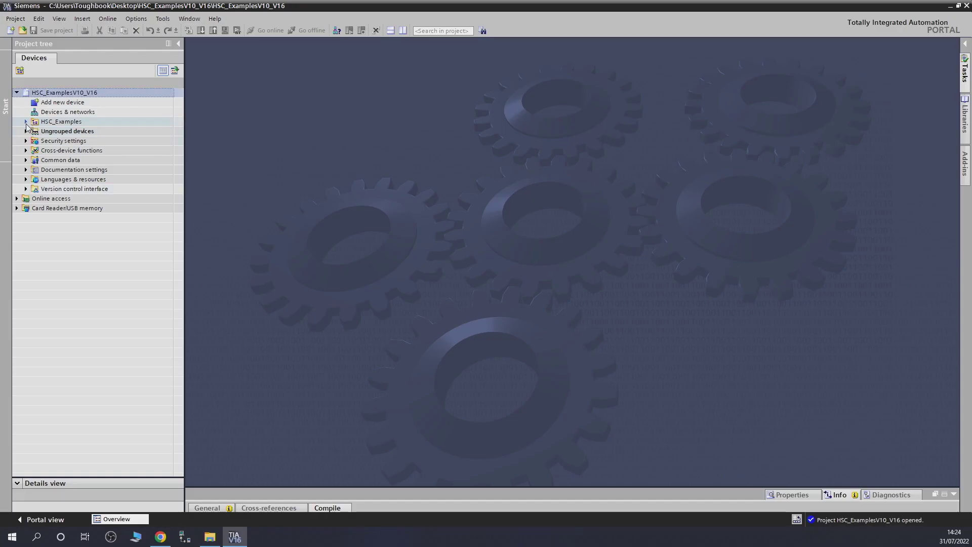
Step: Expand the HSC_Examples group, its Ex01_Speed PLC and that PLC's program blocks in the project tree
left_click(26, 122)
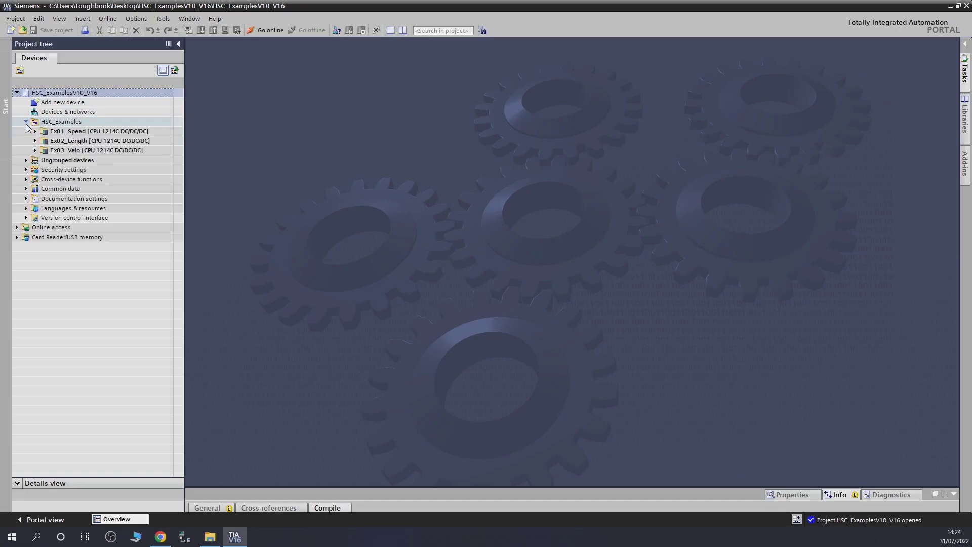
left_click(46, 190)
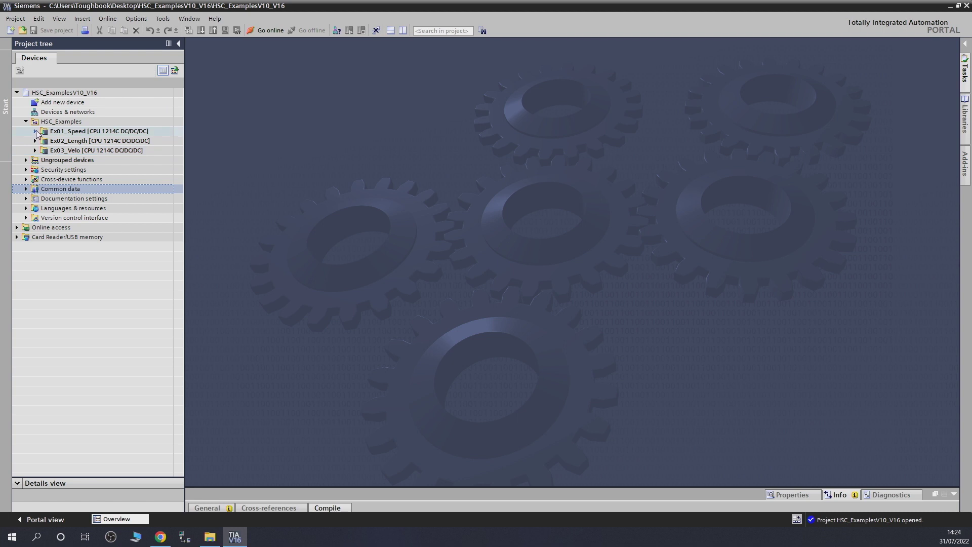
left_click(35, 132)
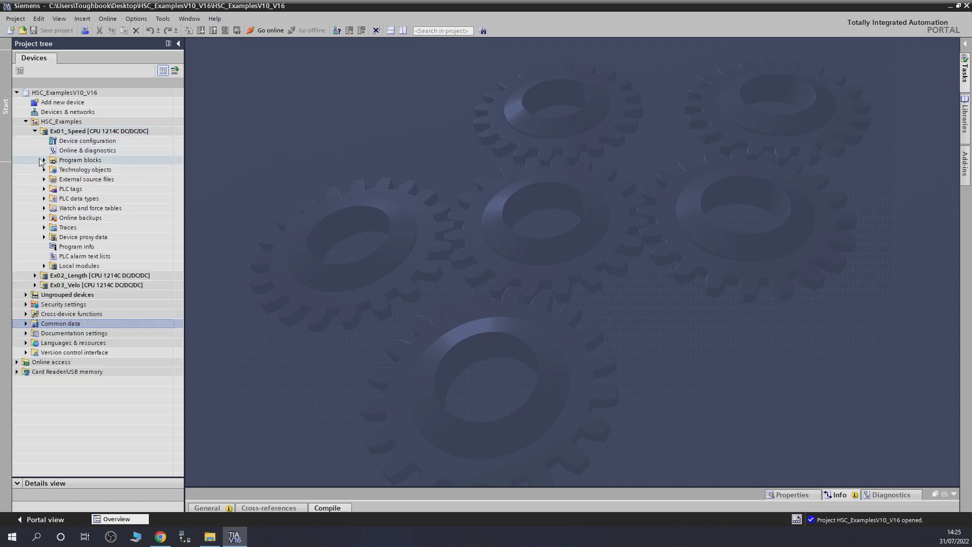
left_click(44, 160)
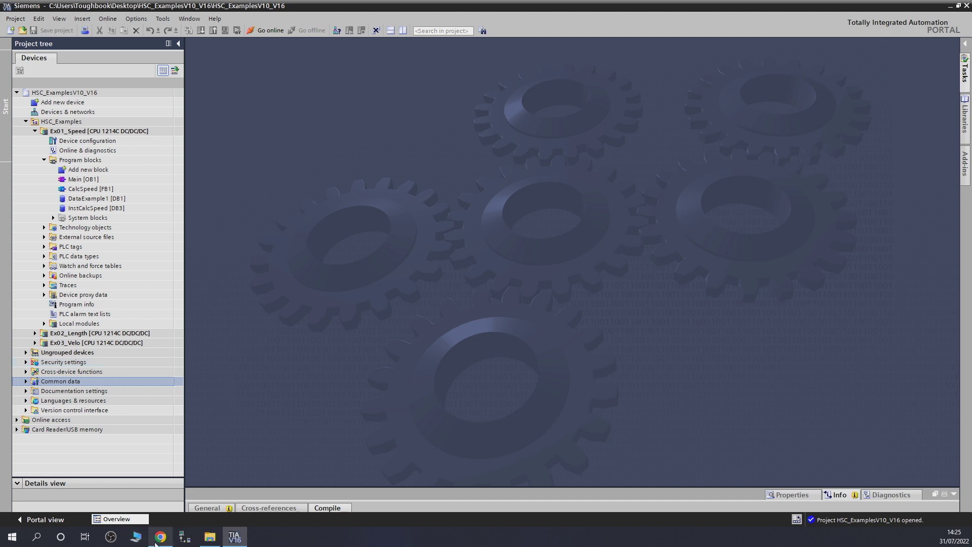
Step: Switch to Chrome to view the High-Speed Counters application example page again
mouse_move(156, 543)
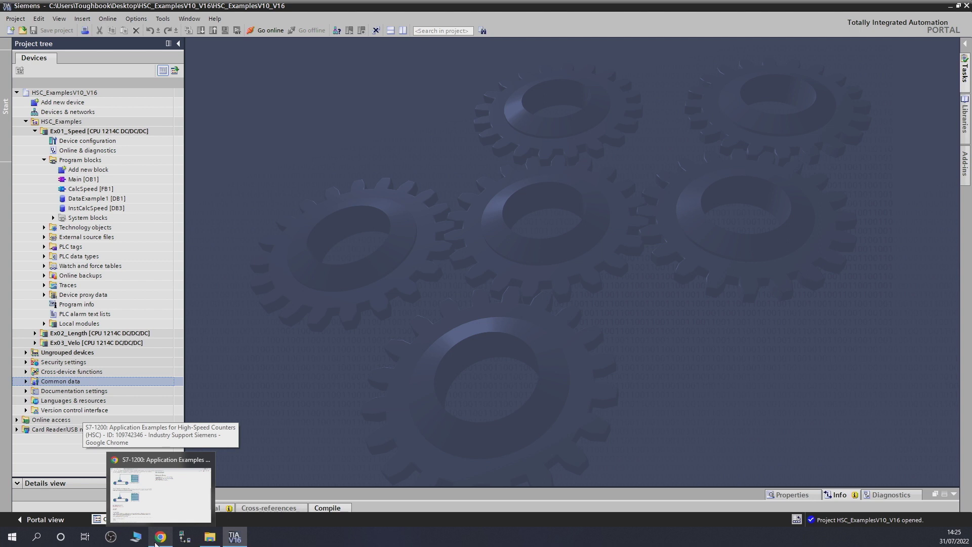
left_click(155, 543)
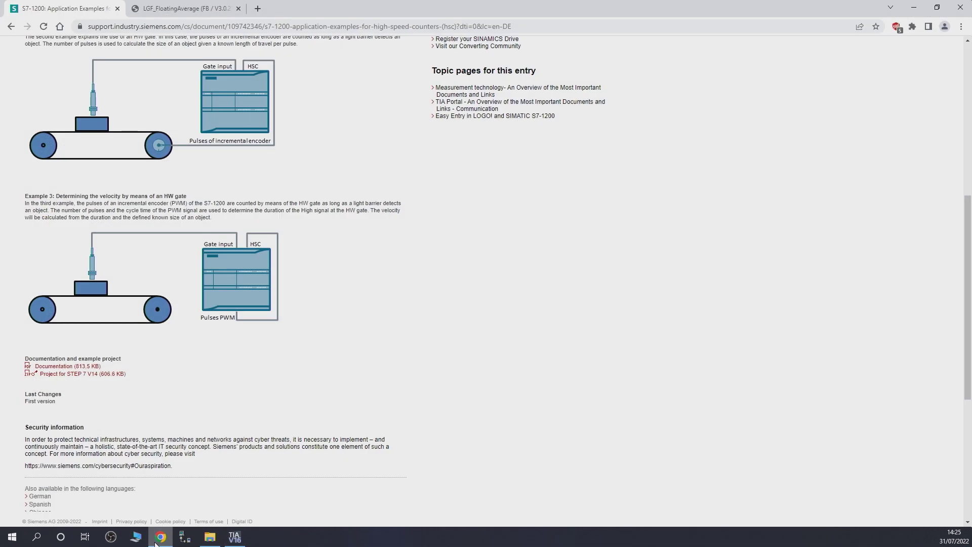
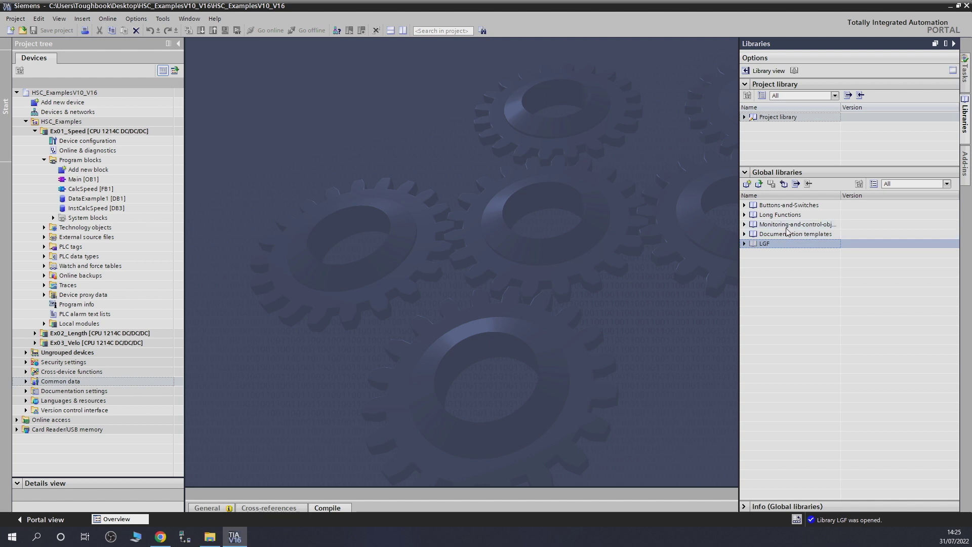
Step: Create a new V16 global library named IGS in the default path
left_click(748, 184)
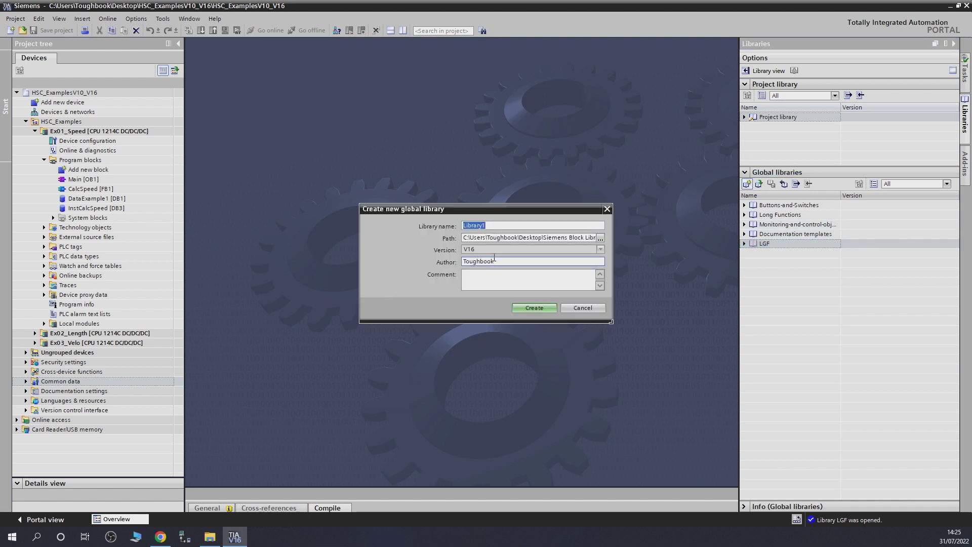
key("BackSpace")
type("IGS")
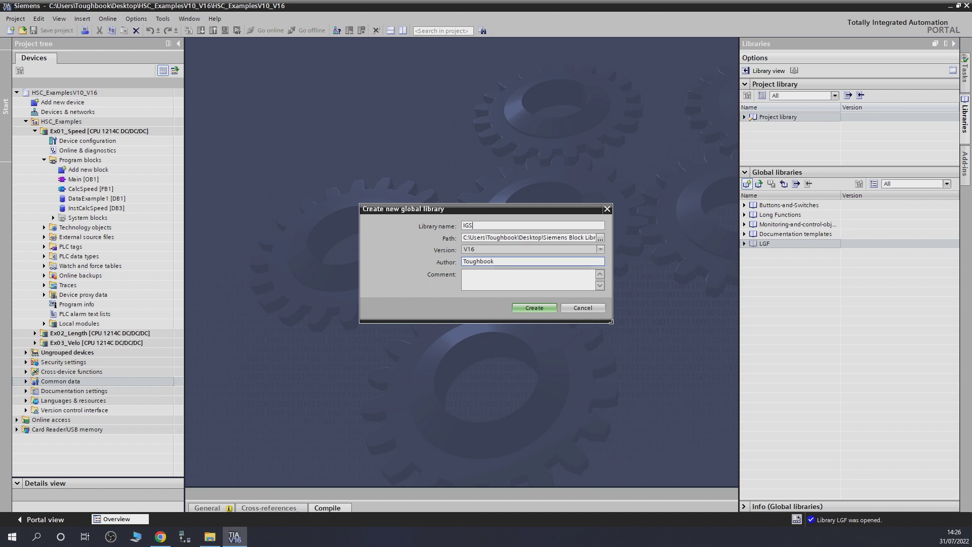
left_click(547, 310)
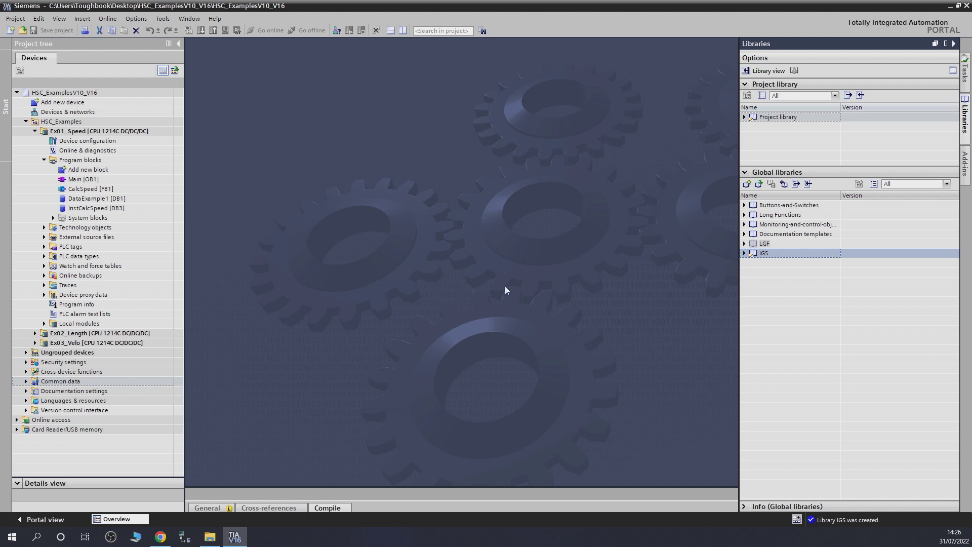
Step: Add the CalcSpeed [FB1] block of Ex01_Speed to the master copies of the IGS library
left_click(745, 253)
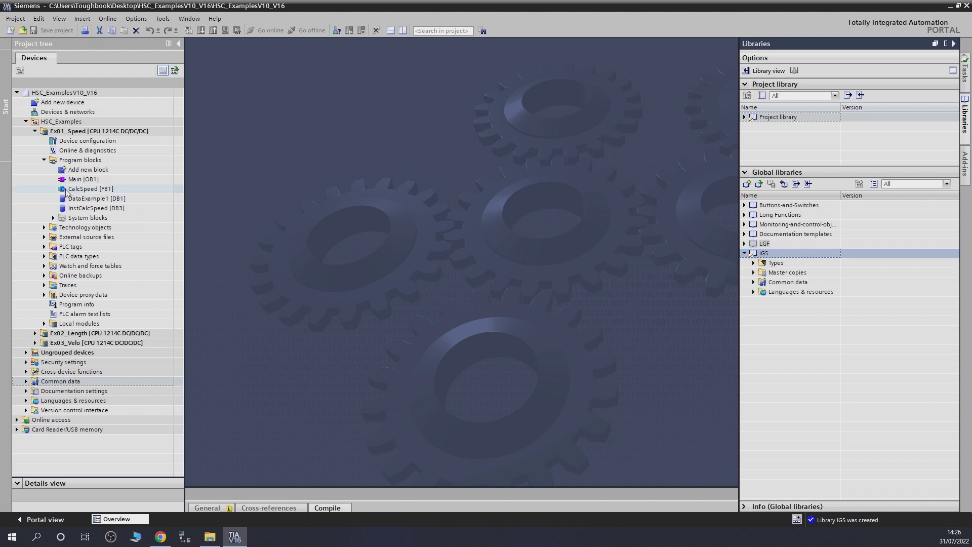
left_click(89, 190)
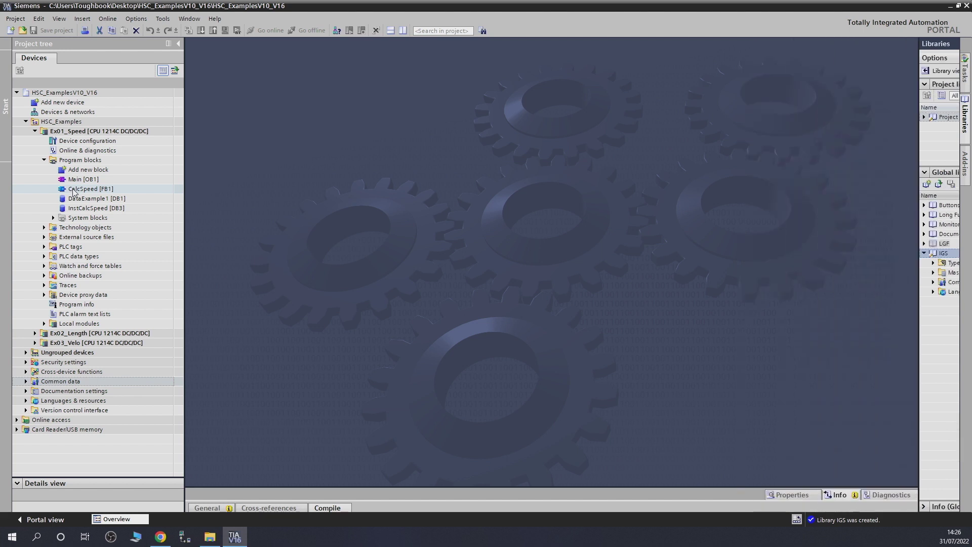
left_click_drag(88, 191, 765, 273)
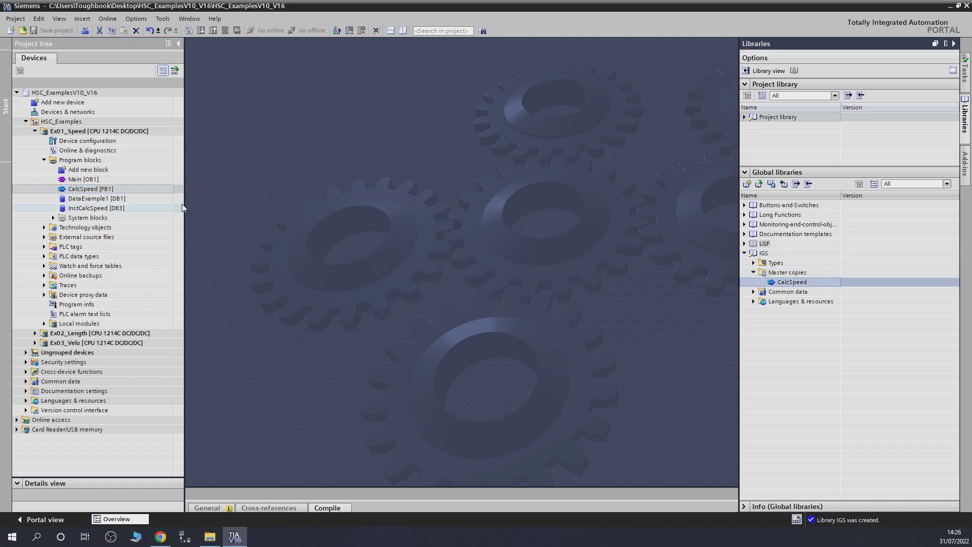
Step: Add the DataExample1 [DB1] data block to the IGS master copies and save the library
left_click(91, 200)
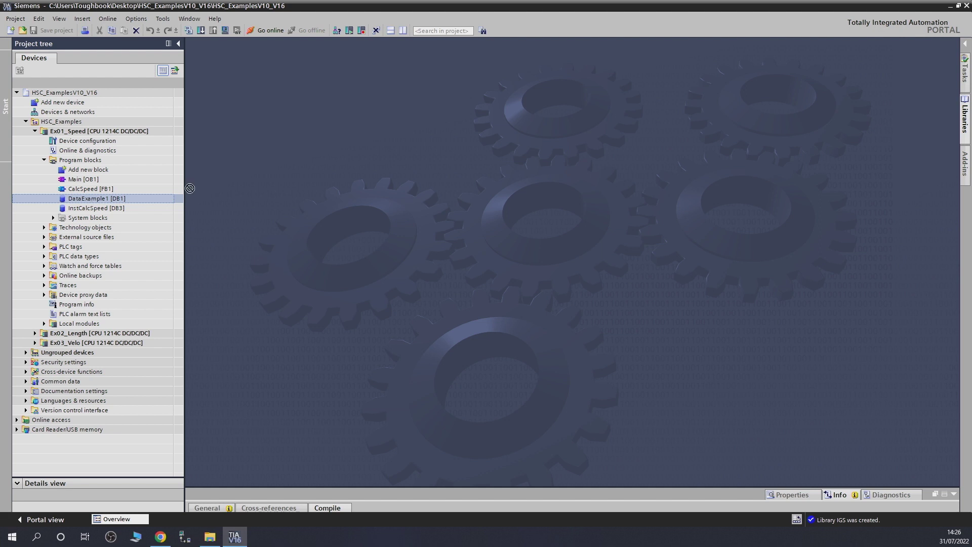
left_click_drag(965, 182, 777, 285)
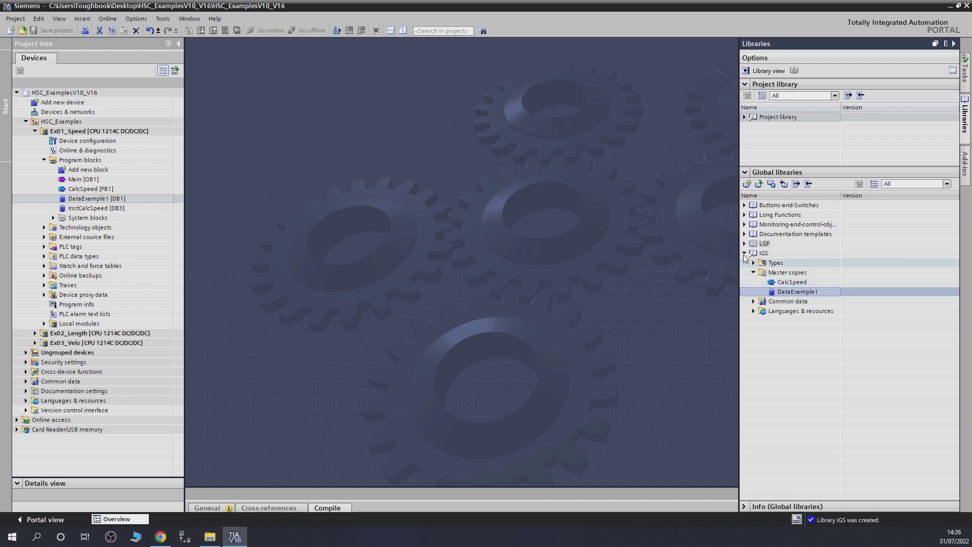
left_click(771, 183)
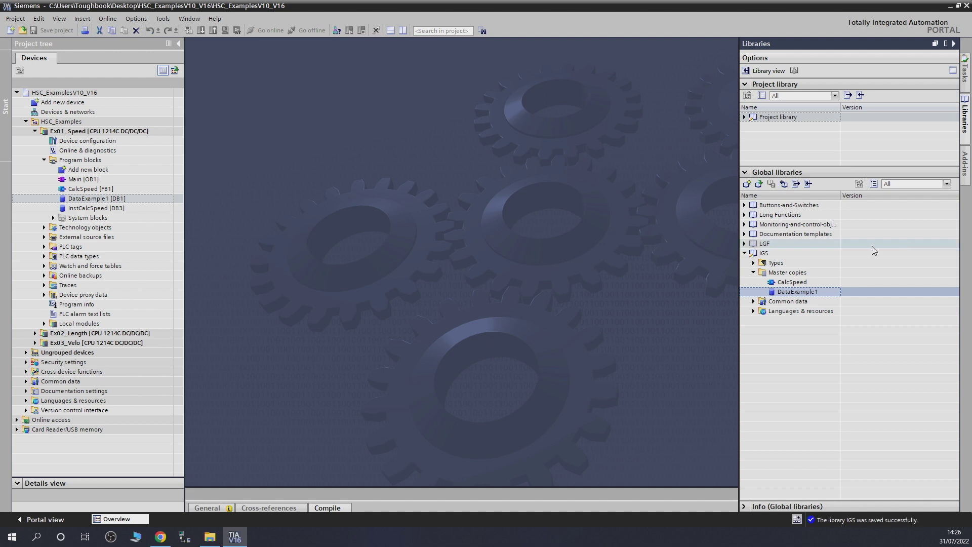
left_click(745, 253)
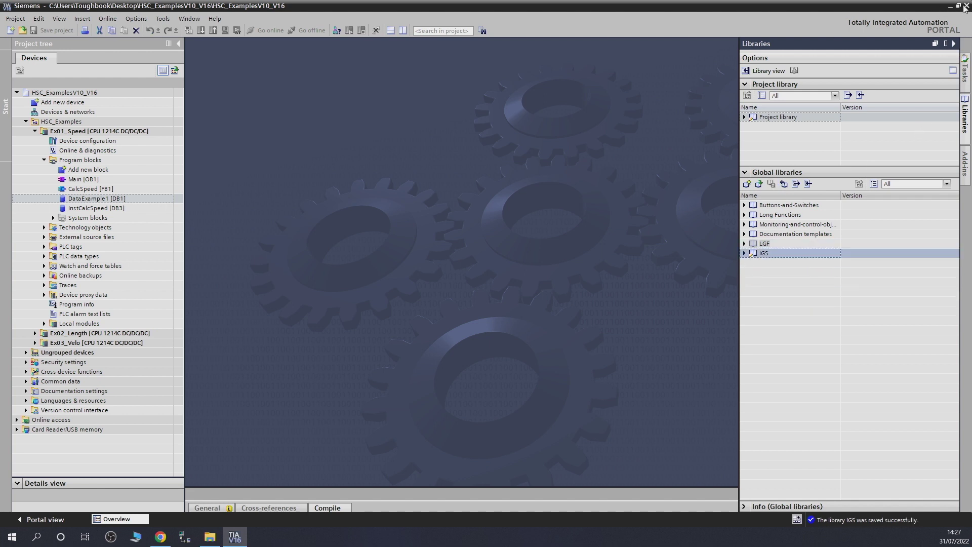
Step: Create a new project with the default name on the desktop and expand the IGS global library in it
left_click(10, 31)
left_click(534, 309)
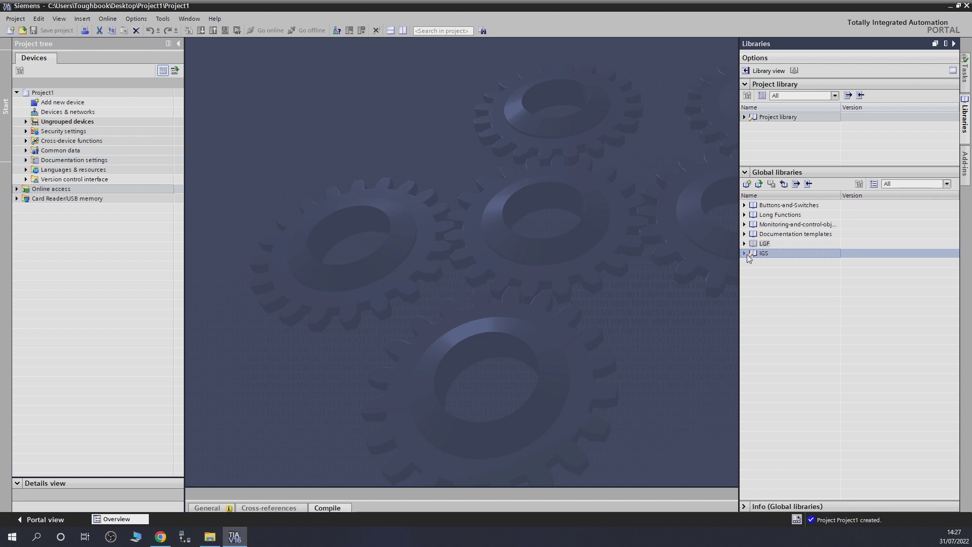
left_click(744, 253)
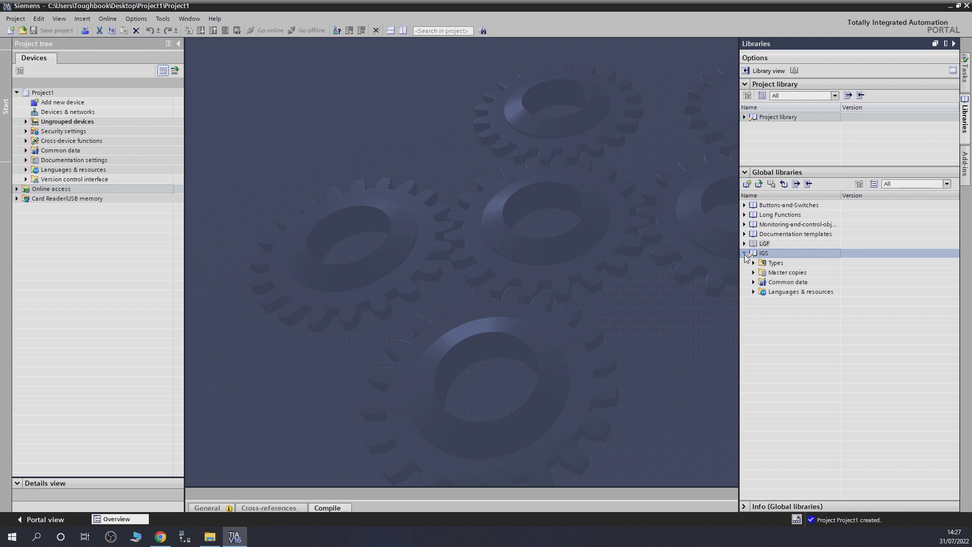
left_click(745, 253)
left_click(744, 253)
left_click(745, 254)
left_click(745, 254)
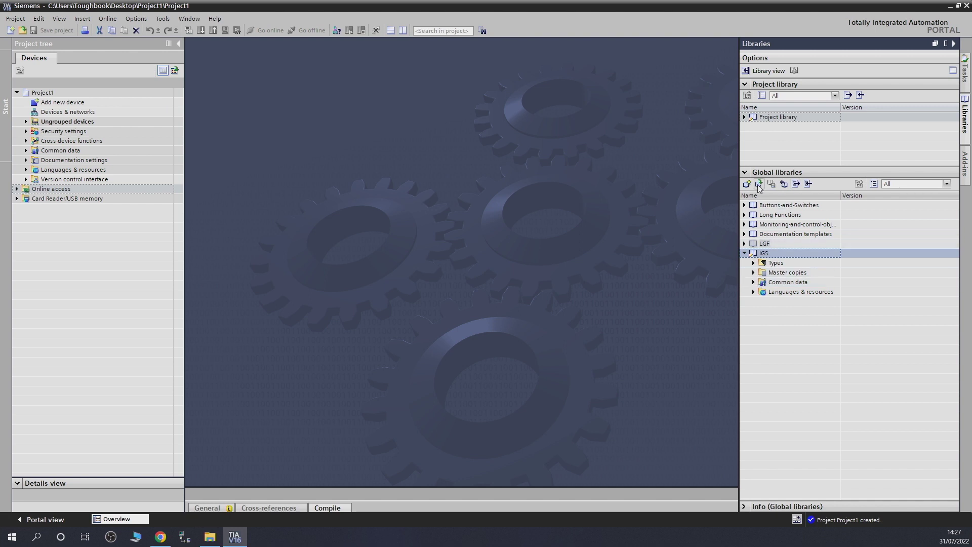
Step: Browse to the Siemens Block Libray desktop folder for the stored IGS library and close the dialog without opening a library
left_click(759, 184)
left_click(370, 183)
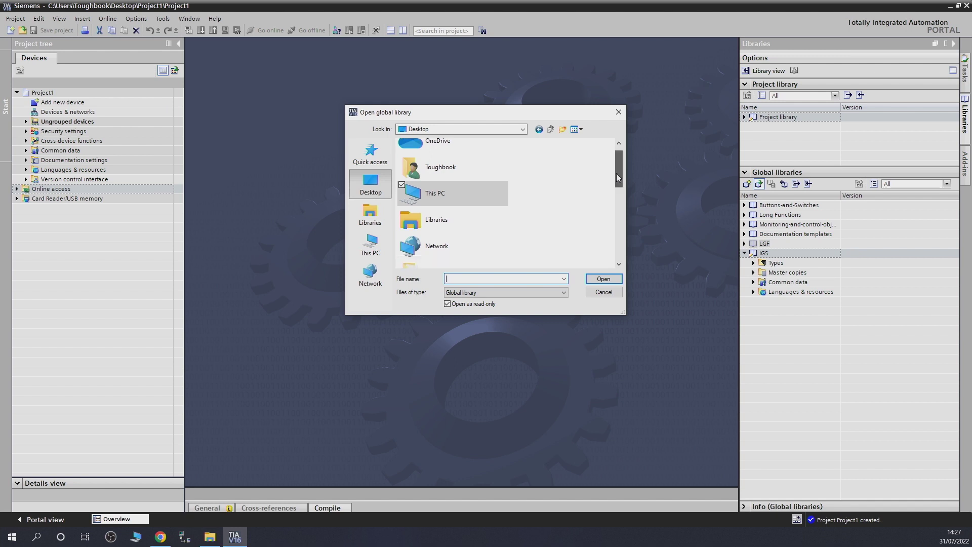
left_click_drag(617, 173, 623, 235)
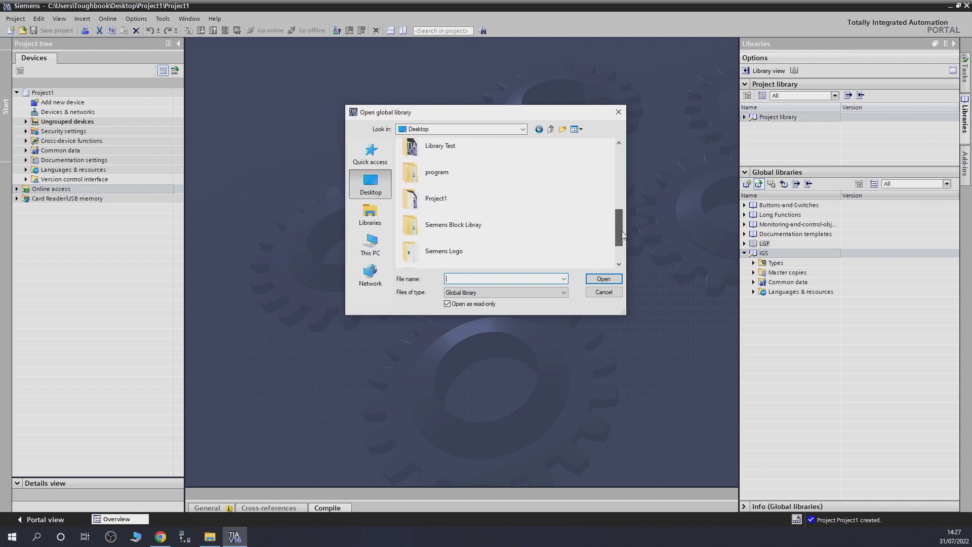
left_click(479, 228)
double_click(479, 228)
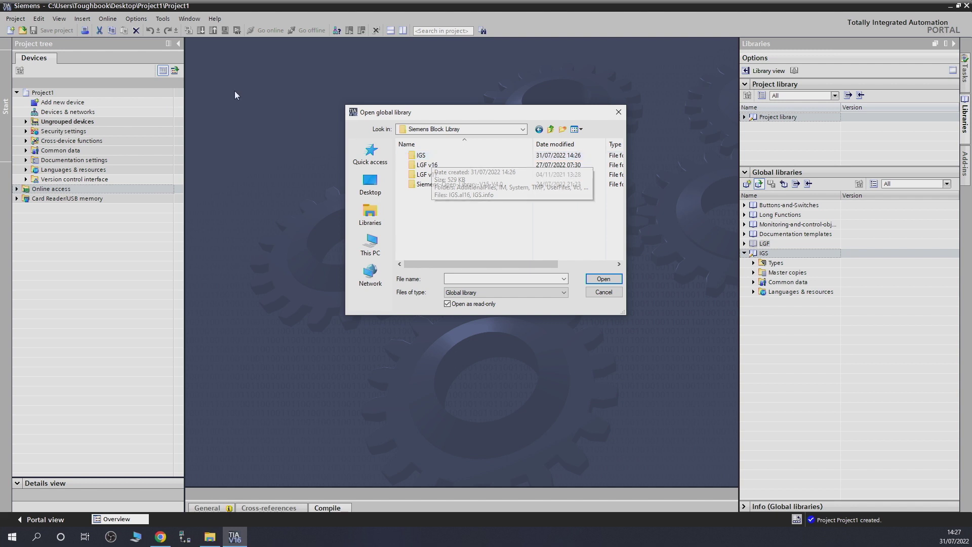
left_click(616, 116)
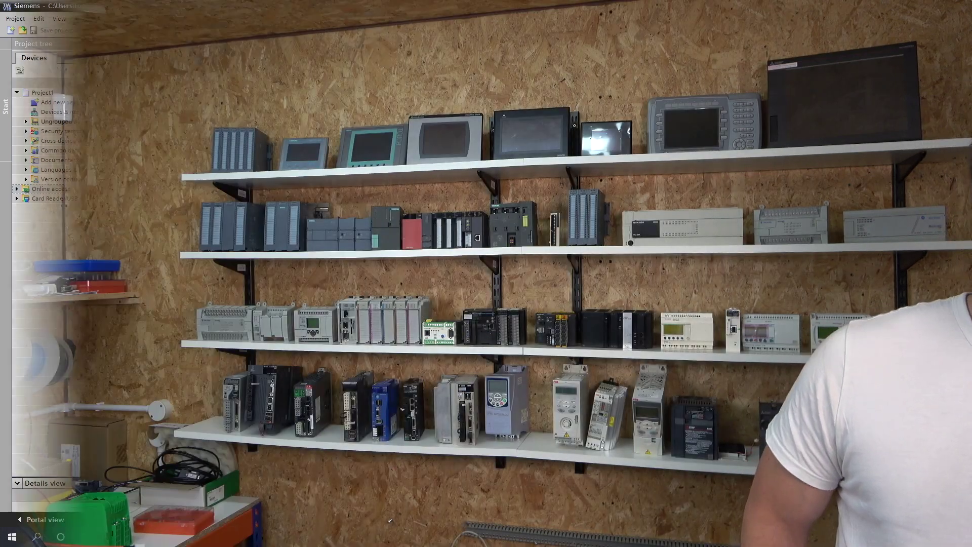